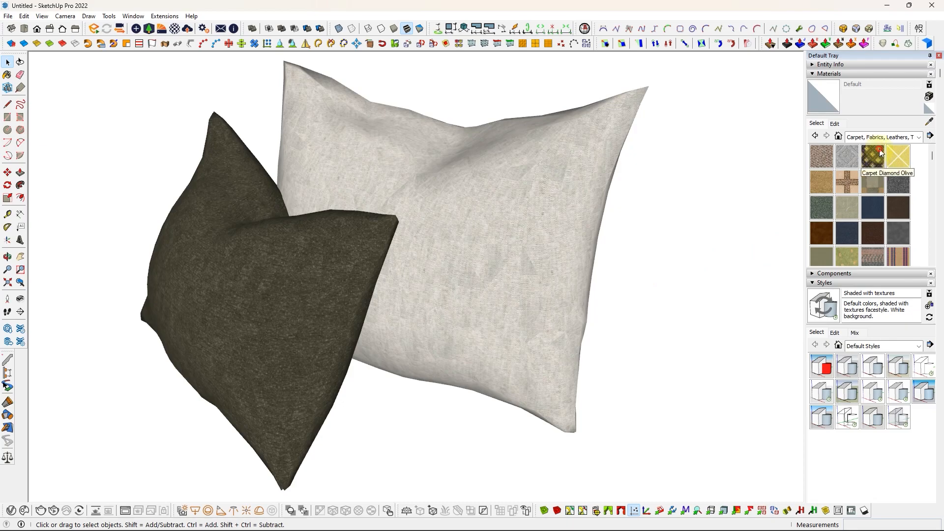
Paint the larger pillow with Carpet Diamond Olive, replacing it with Carpet Pattern Leaf Squares Tan.
left_click(873, 156)
left_click(566, 186)
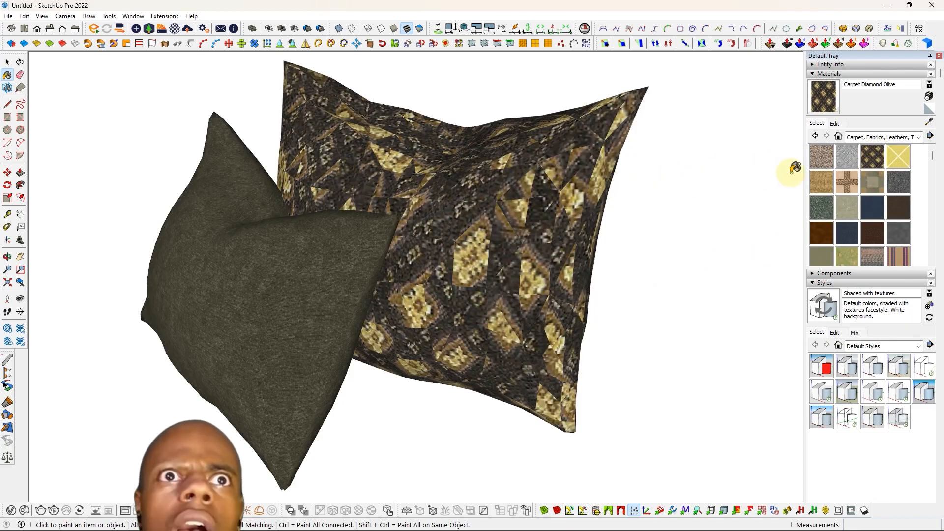
left_click(836, 181)
left_click(546, 206)
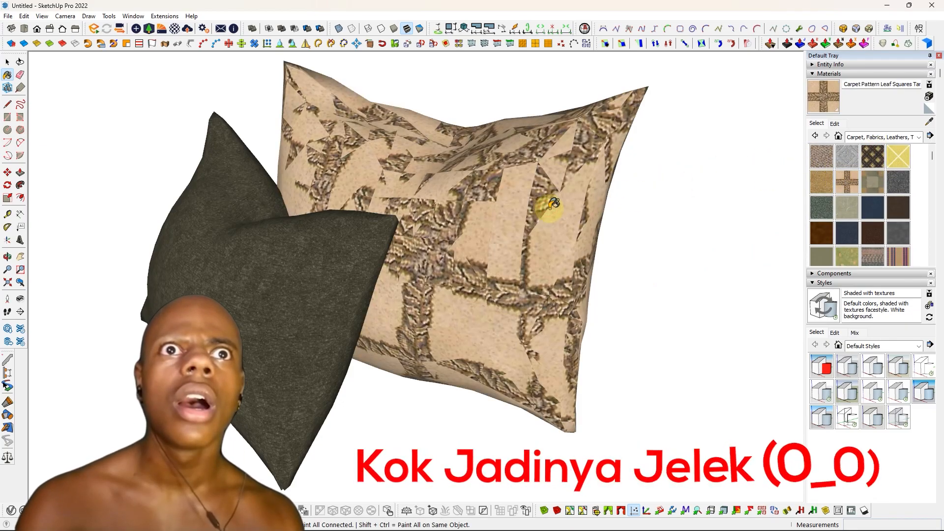
Try Carpet Pattern Squares Multi and Textile Rug Stripes on the larger pillow, ending with another fabric from the same collection.
left_click(873, 183)
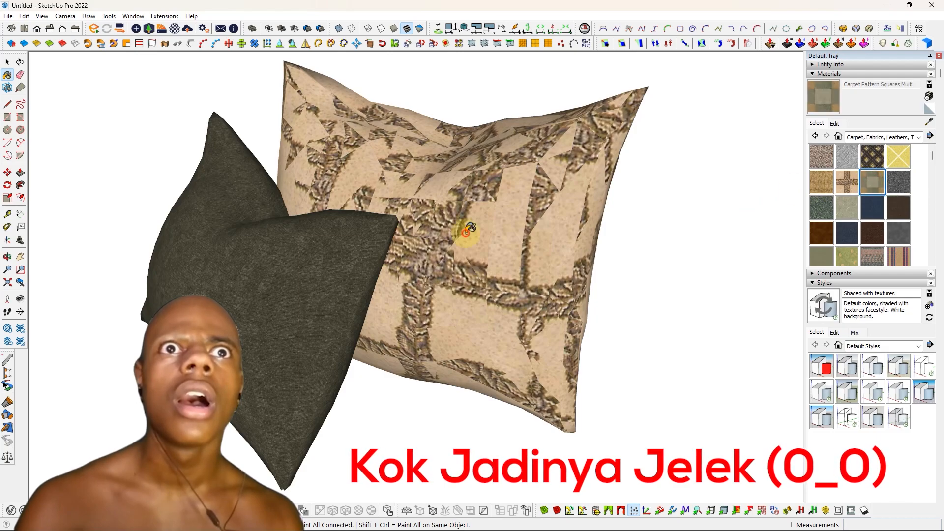
left_click(469, 230)
scroll(826, 239, "down", 2)
left_click(871, 200)
left_click(506, 204)
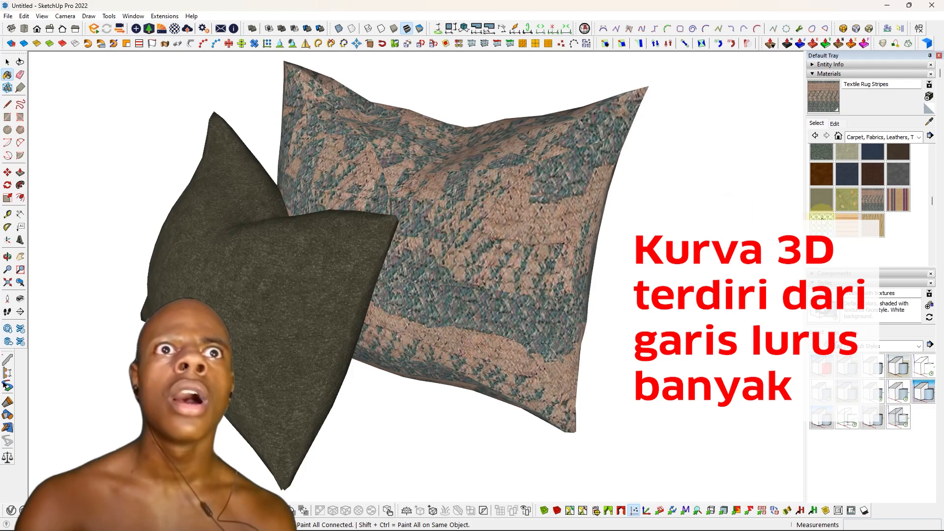
left_click(846, 226)
left_click(543, 213)
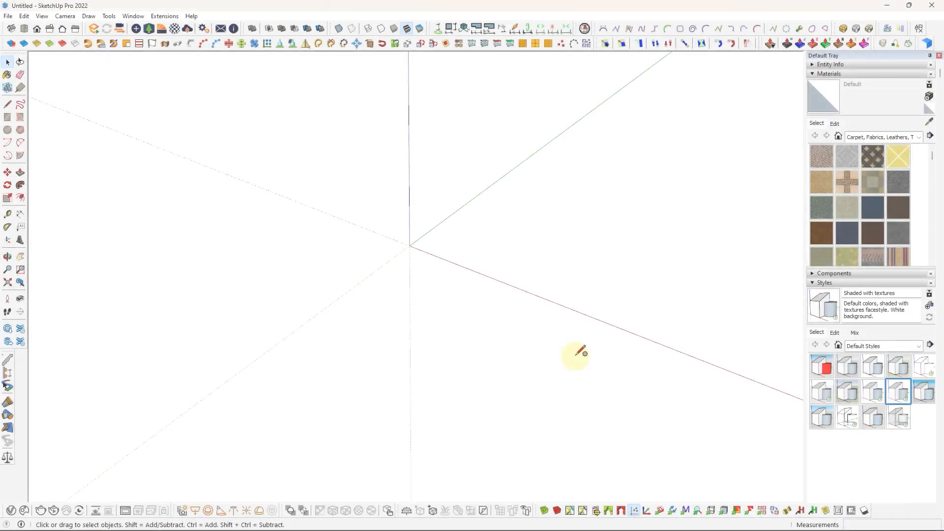
Draw a 24-sided circle on the ground plane, centred on the axes origin.
key("c")
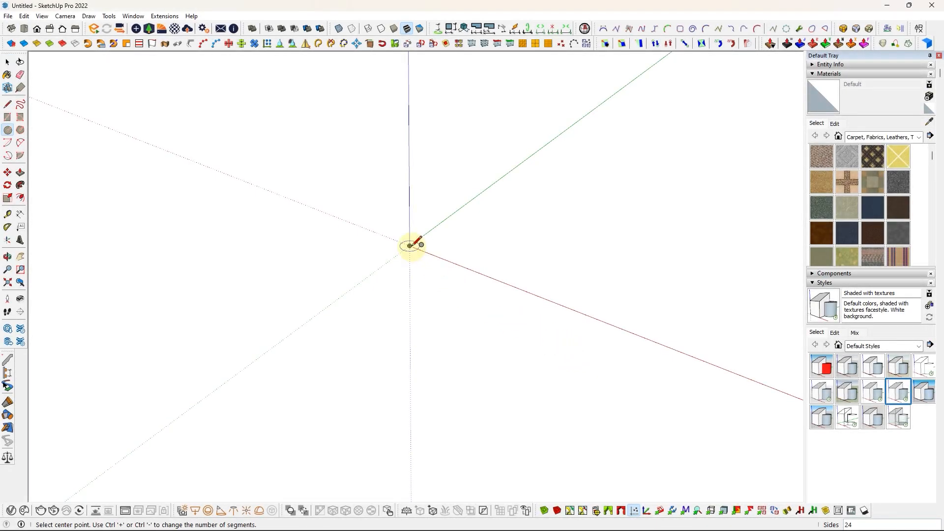
left_click(664, 326)
scroll(654, 344, "up", 3)
middle_click_drag(643, 369, 641, 313, "shift")
key("space")
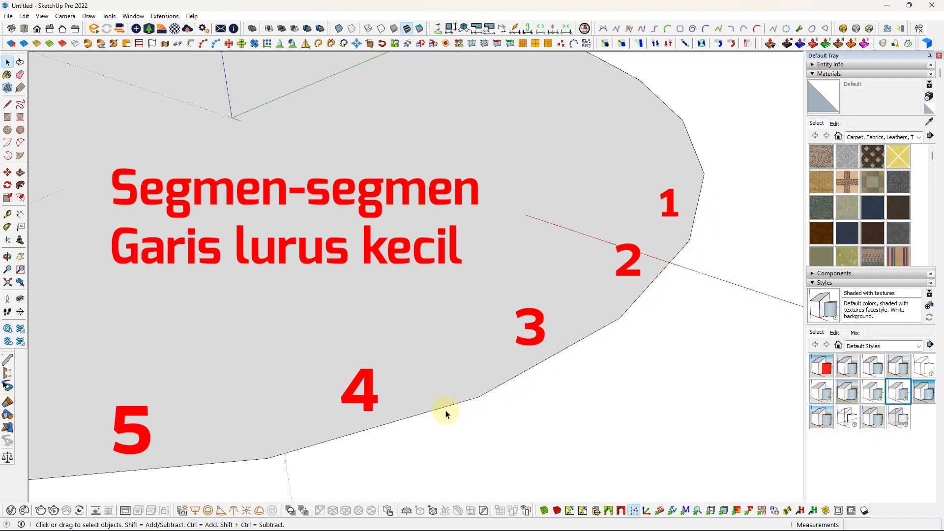
Push/Pull the circle's face upward about 1359.2 cm to form a cylinder.
scroll(510, 327, "down", 5)
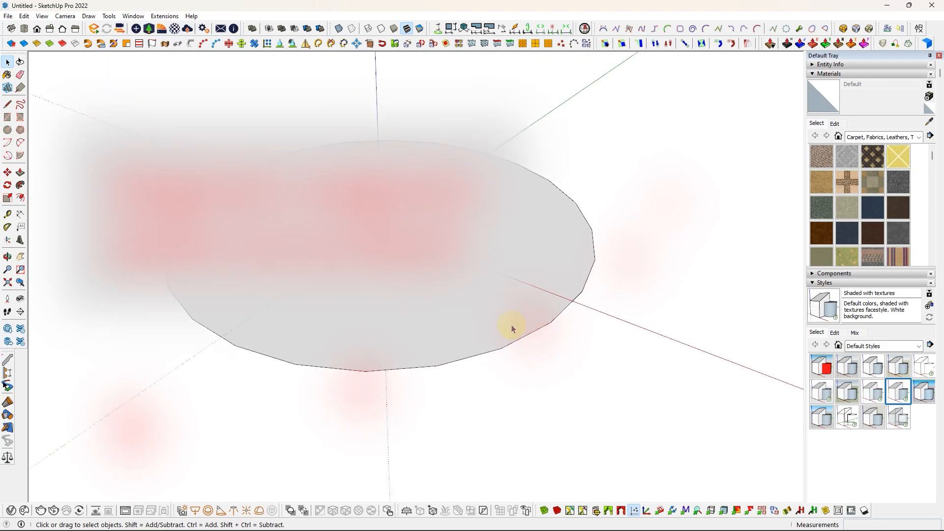
key("p")
left_click(510, 326)
scroll(446, 156, "down", 3)
middle_click_drag(447, 155, 447, 289, "shift")
left_click(457, 162)
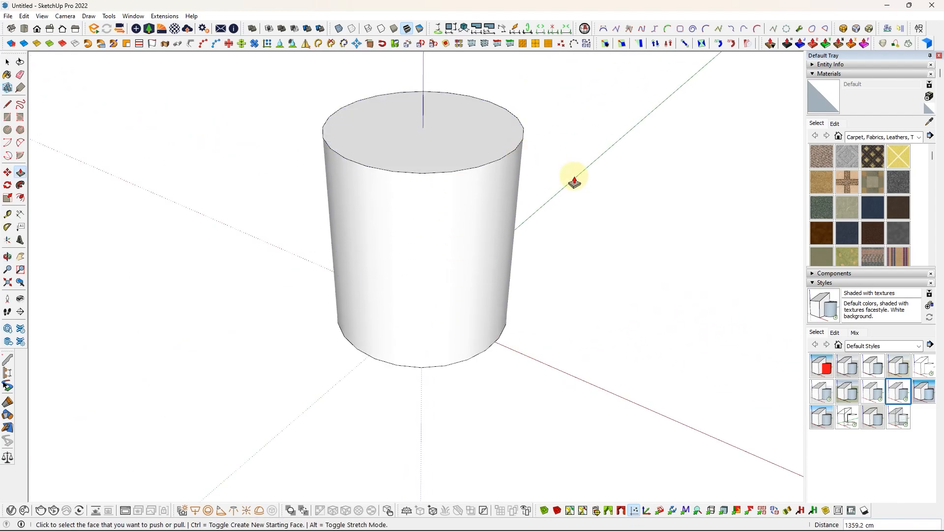
Show the hidden geometry and examine the flat facets that make up the cylinder's curved side.
key("alt+h")
key("space")
scroll(459, 257, "up", 3)
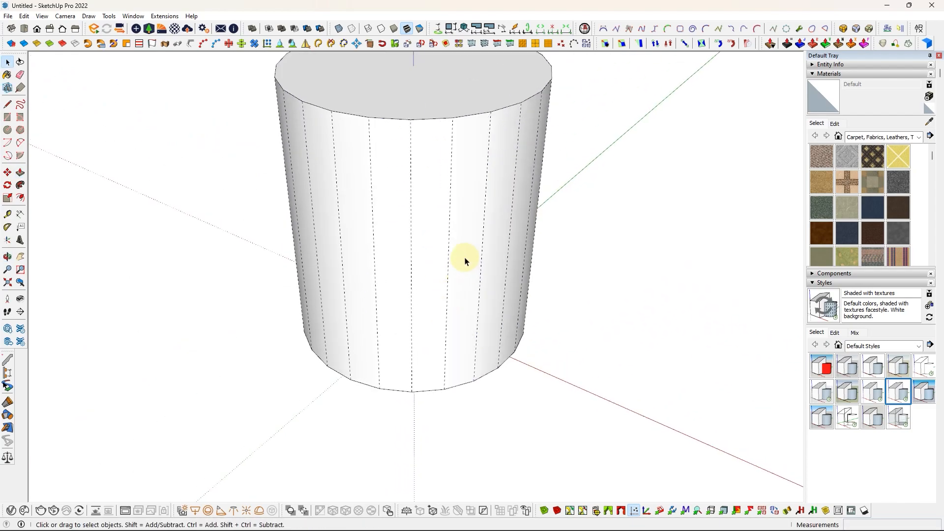
left_click(434, 261)
left_click(397, 258)
left_click(360, 251)
left_click(324, 244)
middle_click_drag(330, 254, 331, 255, "shift")
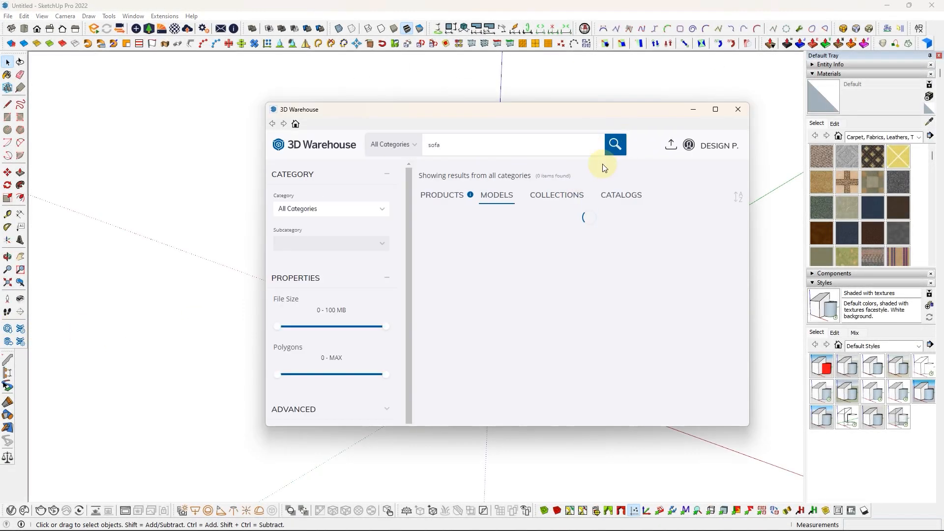
Load the curved organic sofa from the 3D Warehouse results for "sofa" and place it at the axes origin.
scroll(580, 292, "down", 10)
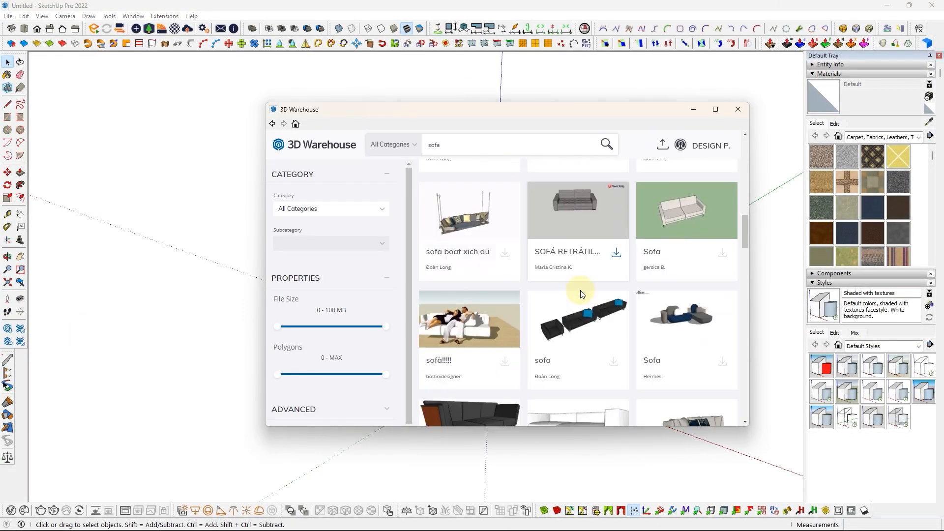
left_click(722, 354)
left_click(479, 286)
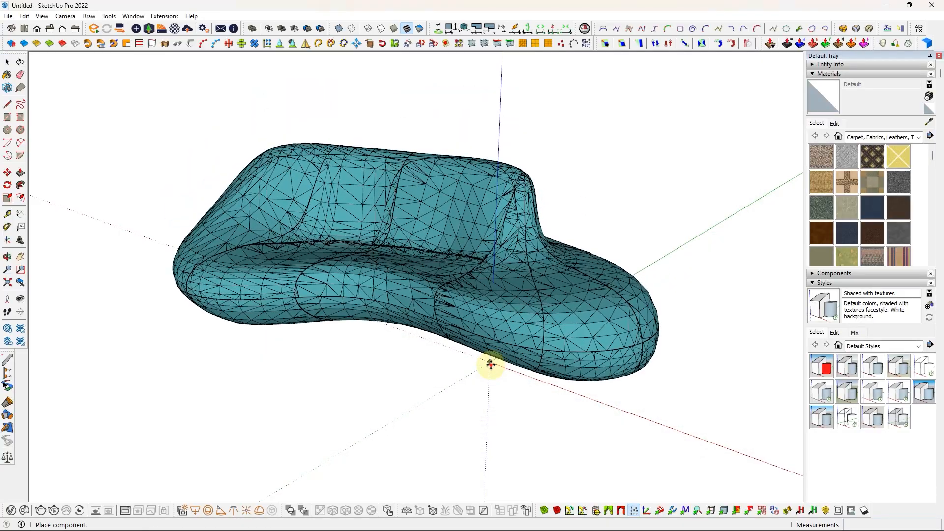
left_click(491, 363)
Paint individual triangular faces on the sofa's backrest red with a colour from the Colors collection.
middle_click_drag(441, 276, 305, 312)
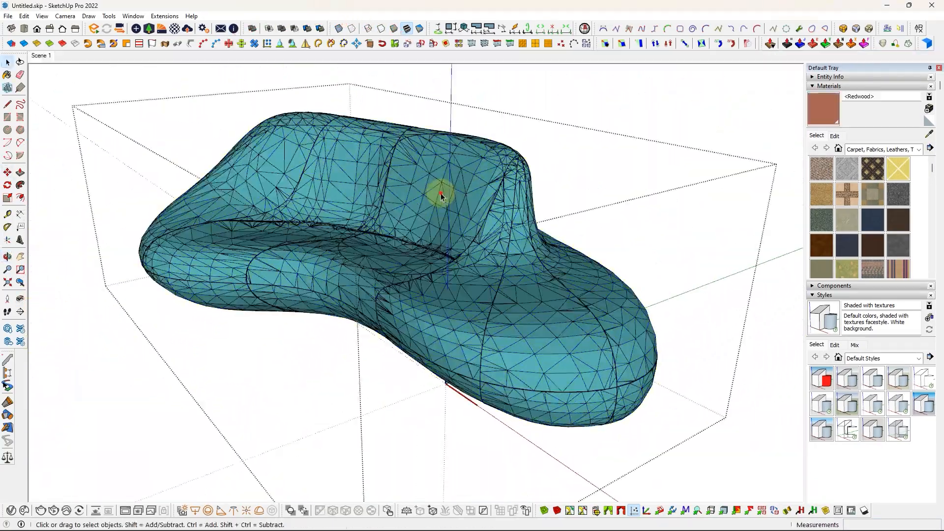
scroll(451, 192, "up", 5)
left_click_drag(396, 264, 428, 266)
left_click(919, 149)
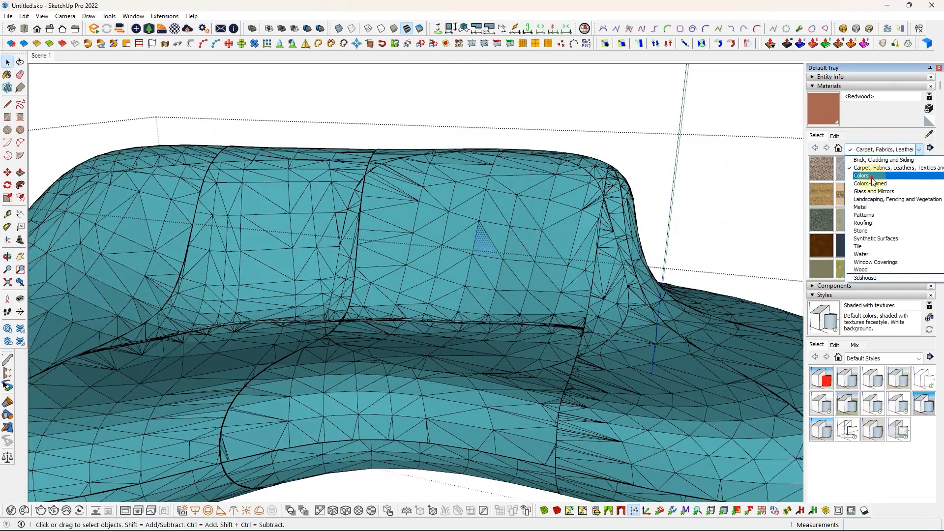
left_click(866, 182)
left_click(872, 194)
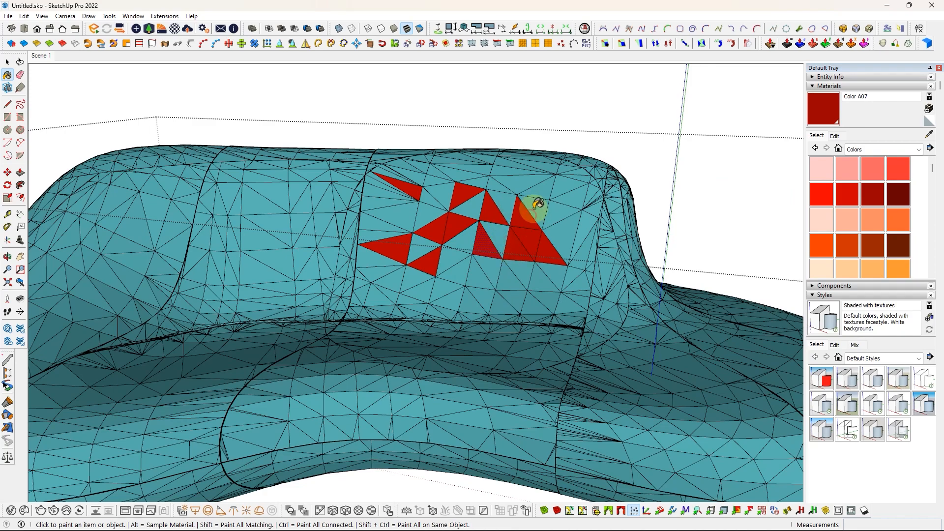
Sample the sofa's teal Material1, repaint the red backrest faces with it and return to the Scene 1 view.
left_click(472, 273, "alt")
left_click(511, 239, "ctrl")
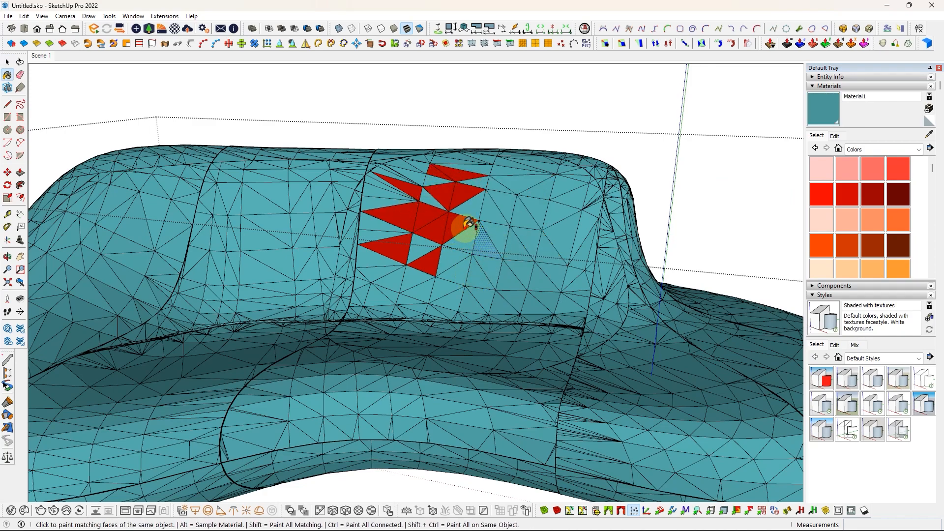
left_click(467, 226, "ctrl")
key("c")
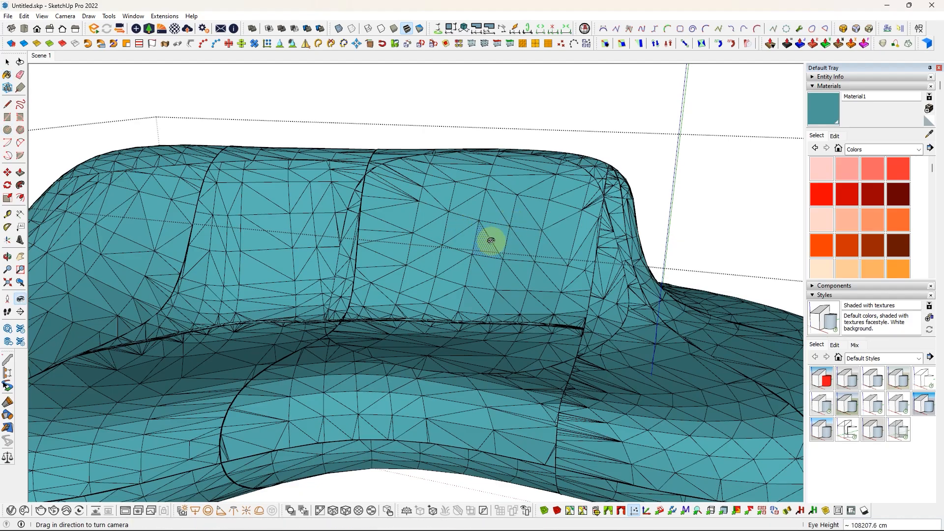
key("space")
left_click(41, 56)
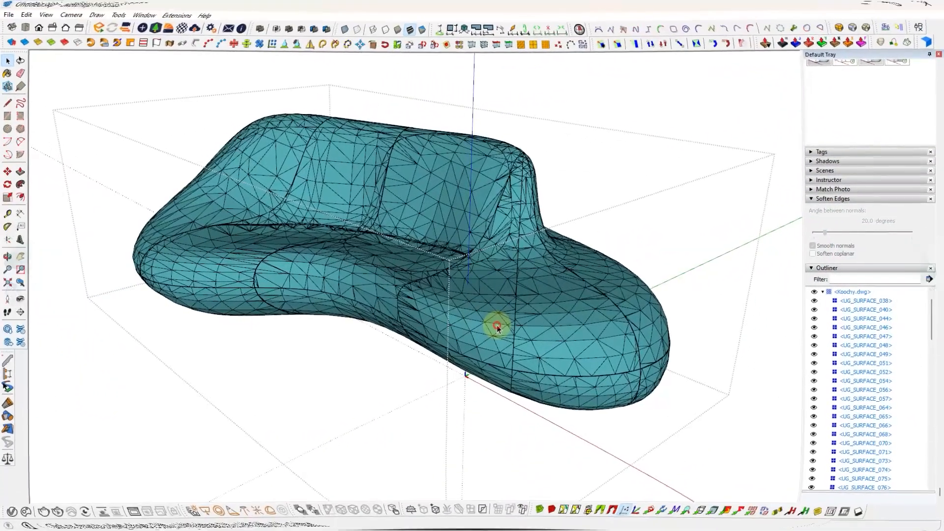
Select all the sofa's geometry and soften its edges at 180 degrees between normals, with Smooth normals and Soften coplanar enabled.
left_click(497, 327)
right_click(497, 325)
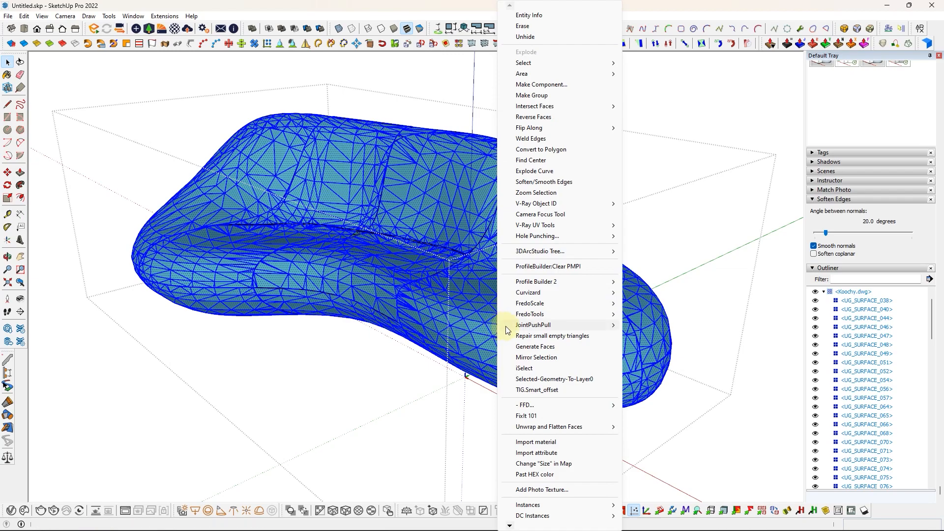
left_click(574, 182)
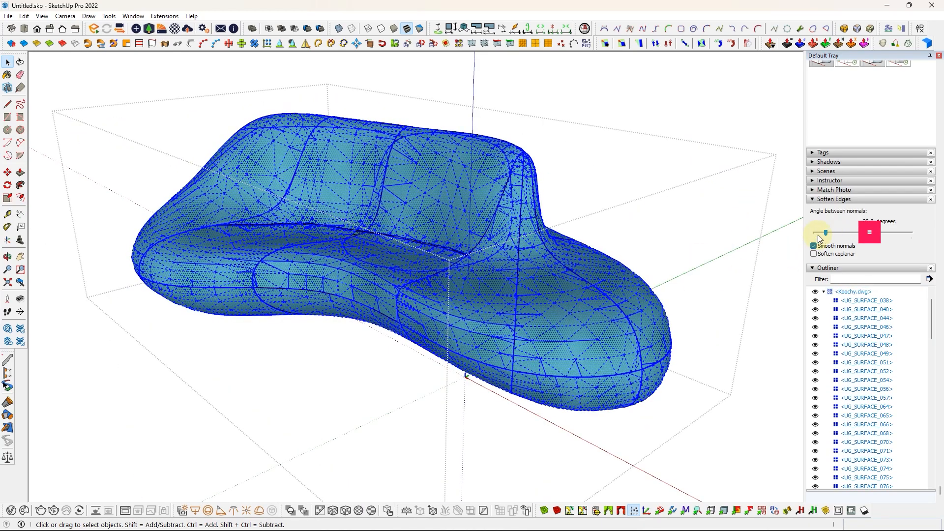
left_click_drag(827, 232, 928, 234)
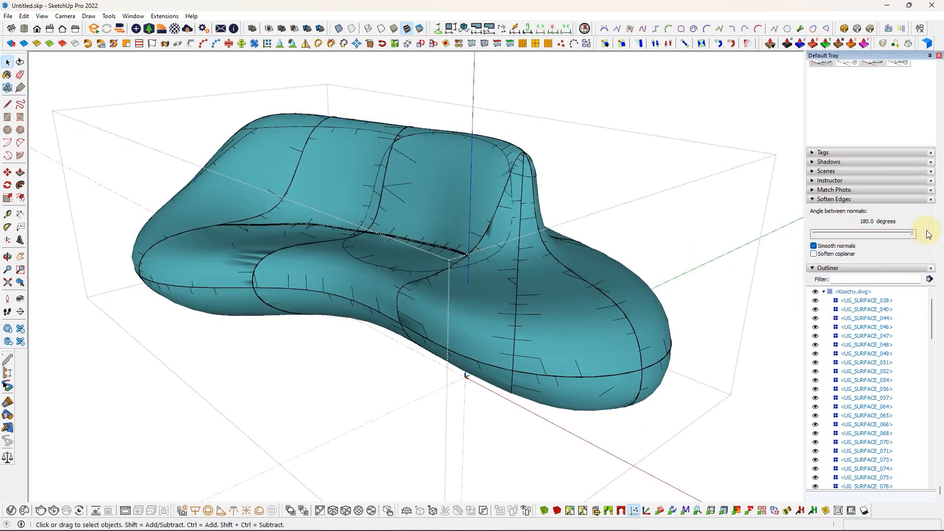
left_click_drag(846, 234, 811, 234)
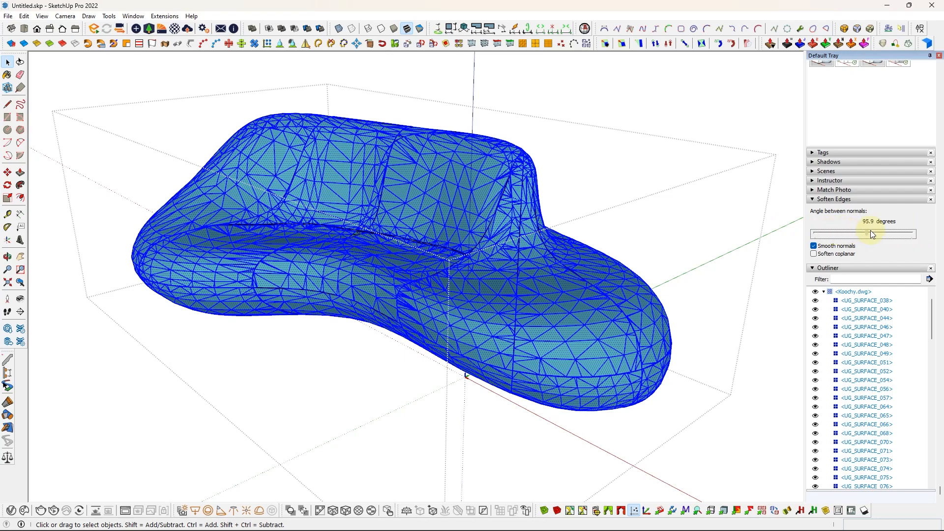
left_click_drag(923, 235, 934, 232)
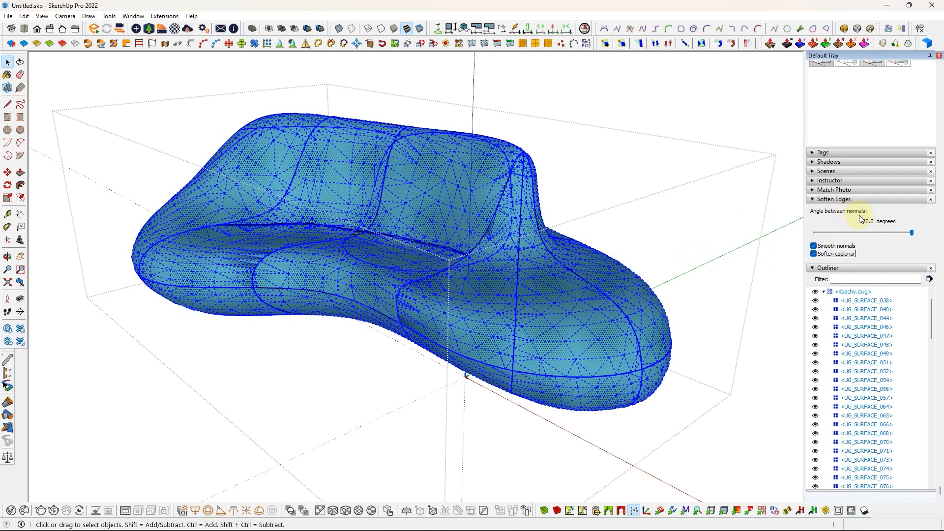
Test red and dark brown from the Colors collection on the softened sofa, and pick a green swatch.
key("b")
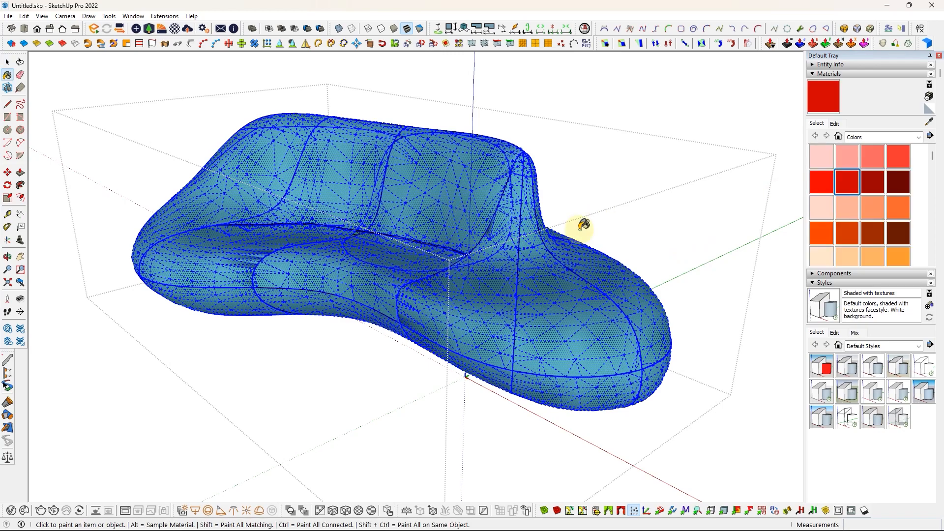
left_click(582, 228)
left_click(898, 233)
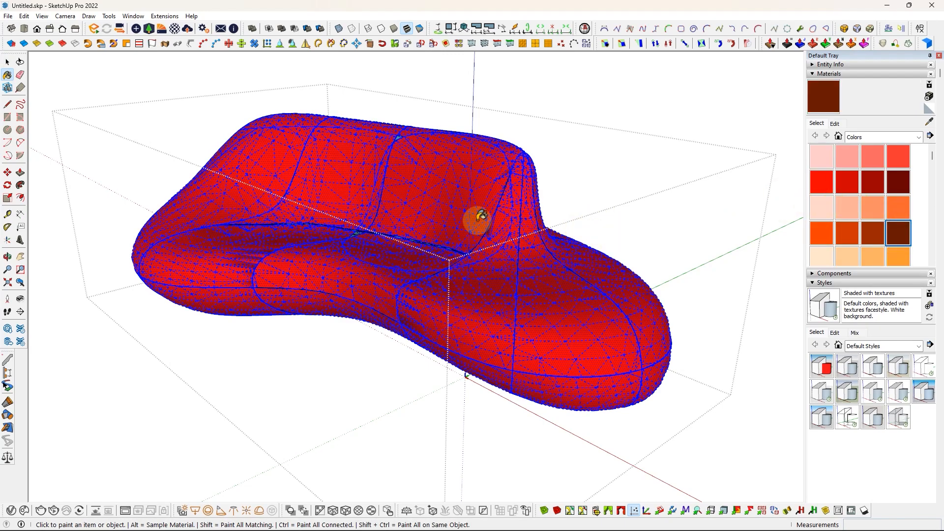
left_click(480, 215)
scroll(836, 212, "down", 5)
left_click(847, 202)
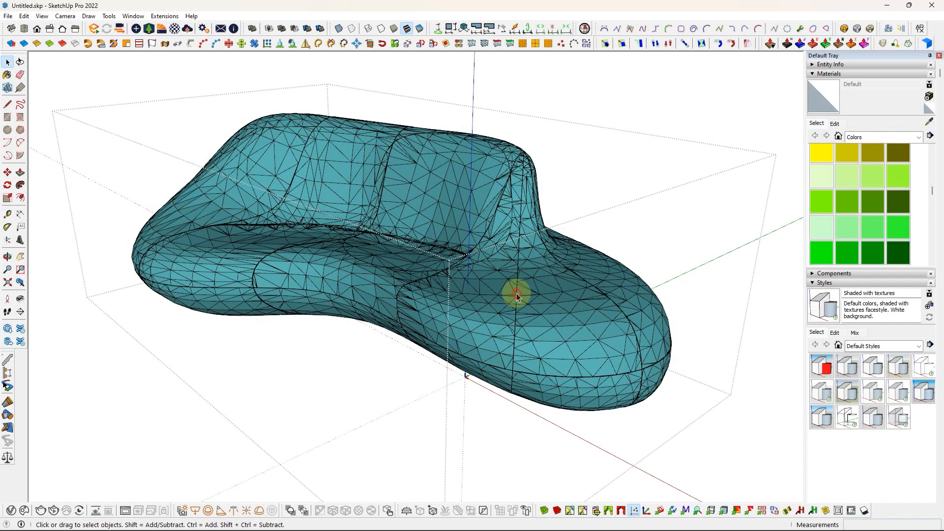
Paint all the sofa's softened faces green and recolour them orange.
left_click(517, 295)
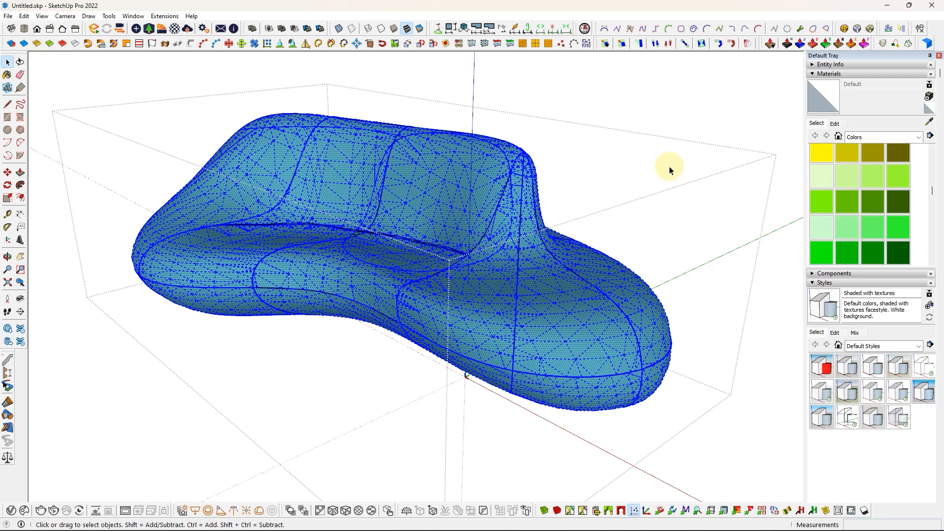
left_click(846, 202)
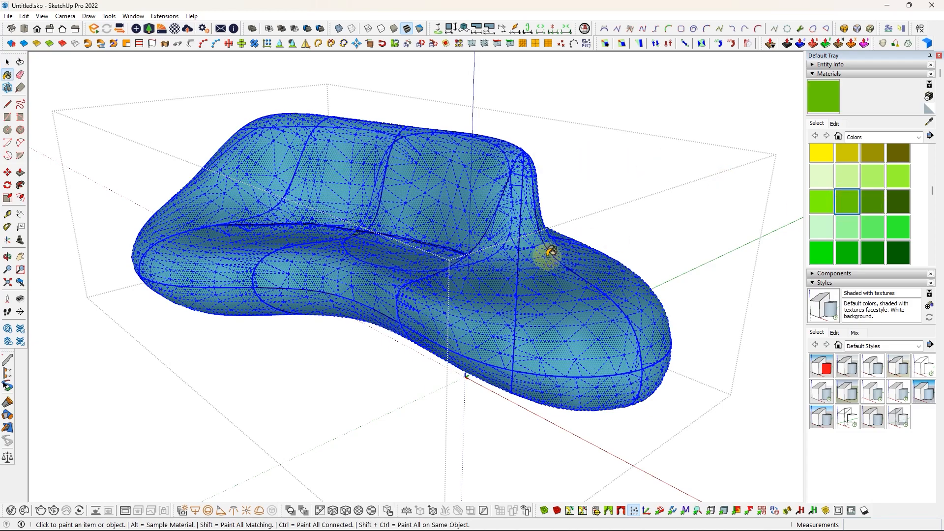
left_click(551, 251)
scroll(884, 244, "up", 3)
left_click(821, 166)
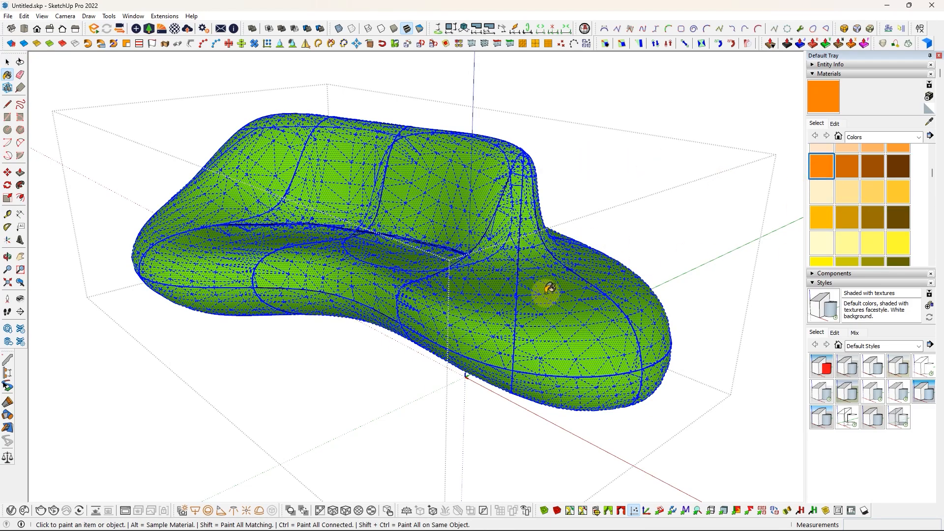
left_click(550, 288)
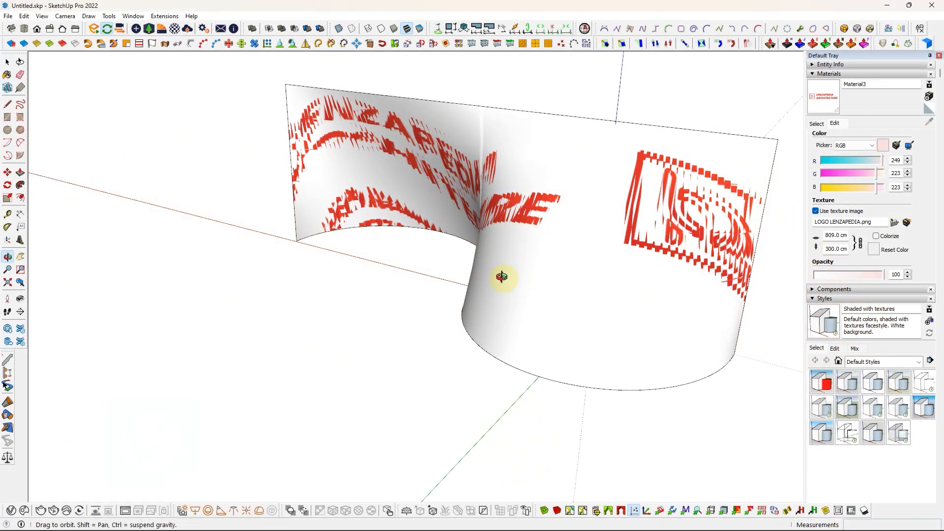
mouse_move(501, 276)
left_mouse_down()
mouse_move(573, 272)
mouse_move(459, 249)
mouse_move(500, 246)
mouse_move(483, 236)
mouse_move(388, 227)
mouse_move(584, 238)
mouse_move(375, 274)
mouse_move(493, 274)
mouse_move(382, 248)
left_mouse_up()
key("space")
mouse_move(382, 249)
middle_mouse_down()
mouse_move(472, 253)
mouse_move(294, 237)
mouse_move(712, 219)
mouse_move(392, 259)
mouse_move(507, 259)
mouse_move(449, 270)
middle_mouse_up()
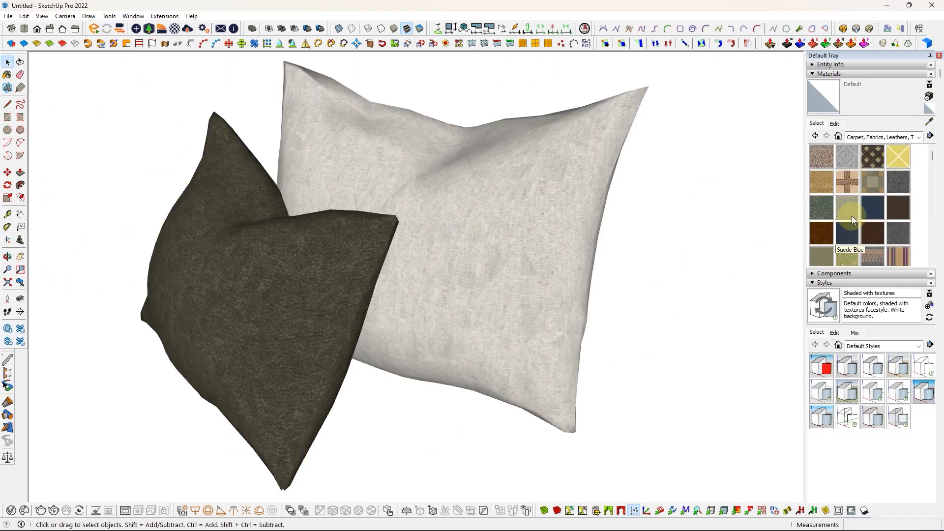
Paint the larger pillow with Carpet Diamond Olive, Carpet Pattern Leaf Squares Tan and finally Carpet Pattern Squares Multi.
left_click(880, 153)
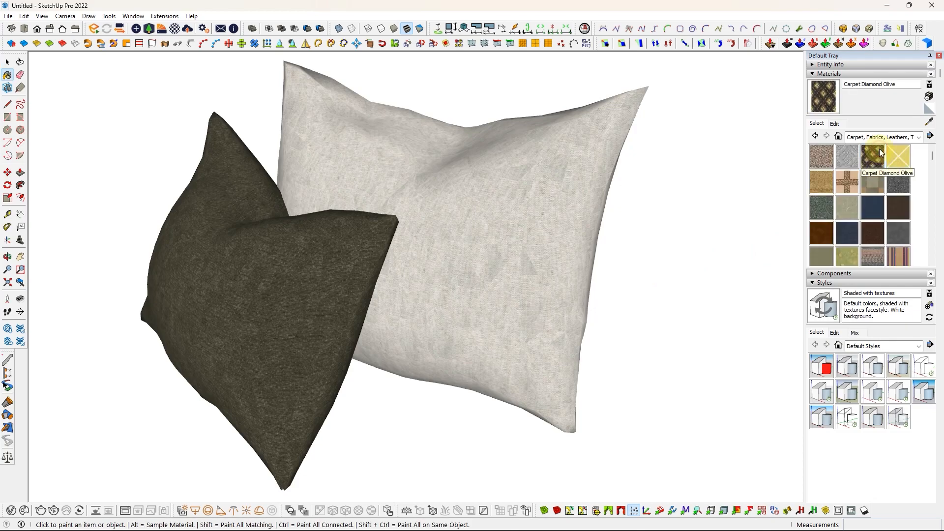
left_click(565, 187)
left_click(555, 203)
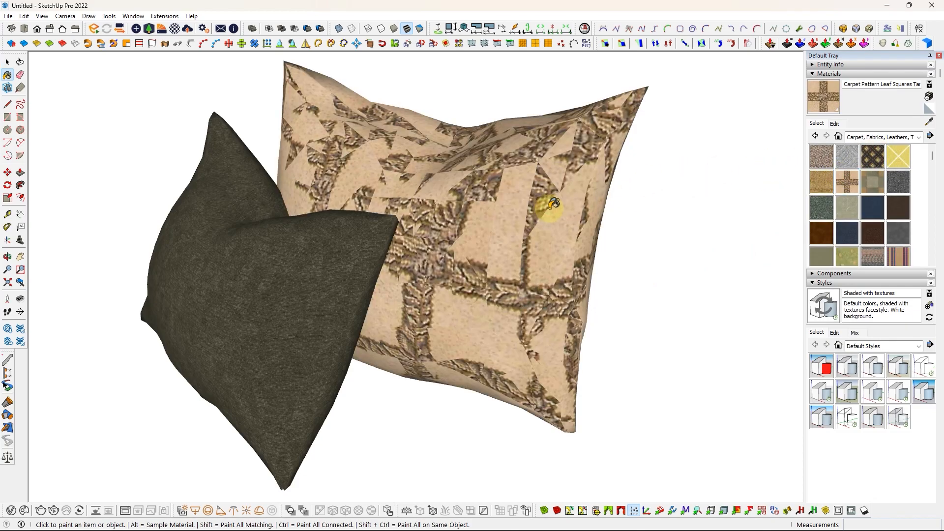
left_click(870, 180)
left_click(467, 231)
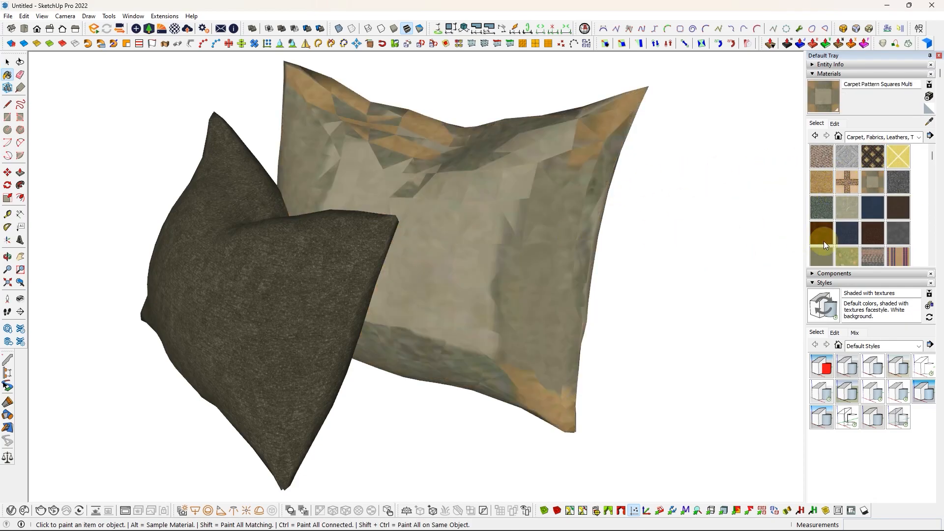
Paint the larger pillow with another swatch from the Carpet, Fabrics, Leathers collection.
scroll(836, 231, "down", 2)
left_click(898, 214)
left_click(499, 210)
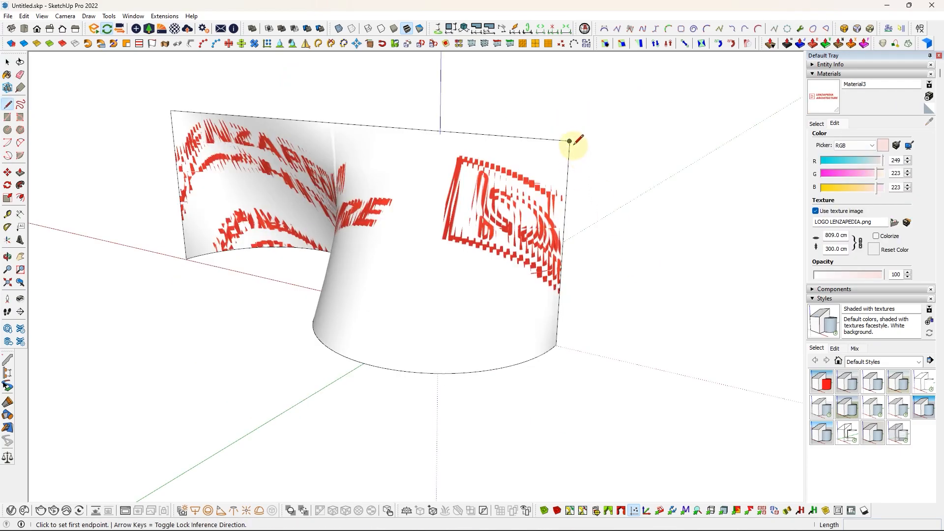
Draw a line forward from the curved surface's outer upper corner and continue with an 809 cm line along the red axis.
left_click(569, 141)
scroll(443, 408, "down", 2)
left_click(251, 382)
scroll(348, 417, "down", 2)
middle_click_drag(319, 379, 408, 374, "shift")
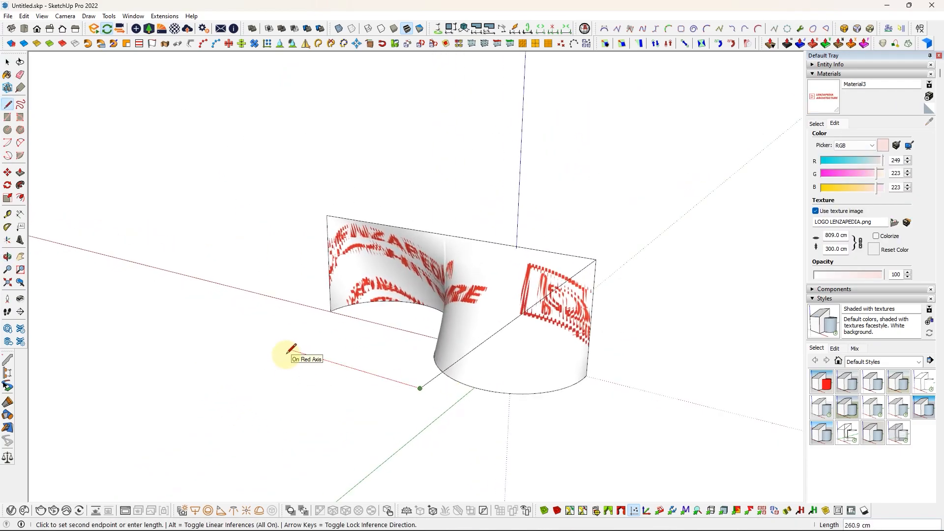
type("809")
key("Return")
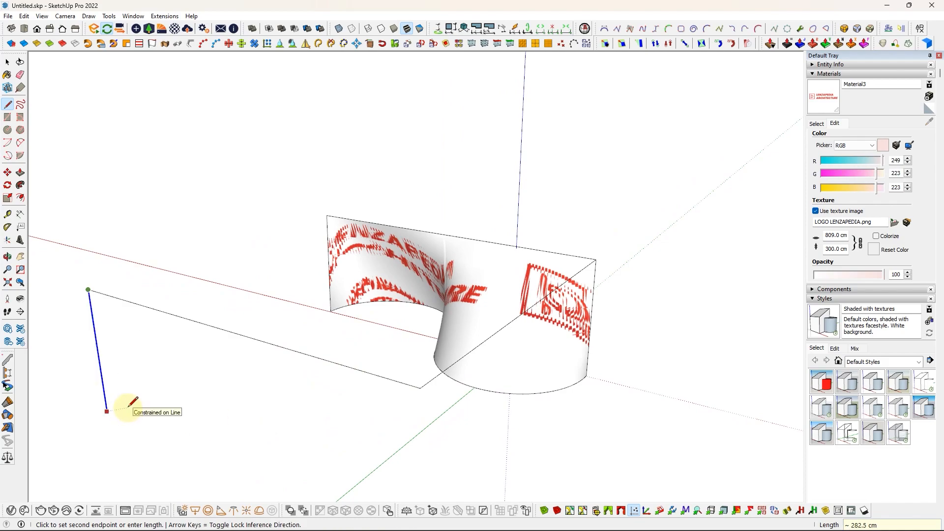
Add a vertical edge down from the 809 cm line's end and complete an upright rectangle spanning both lines.
key("Return")
key("r")
left_click(413, 386)
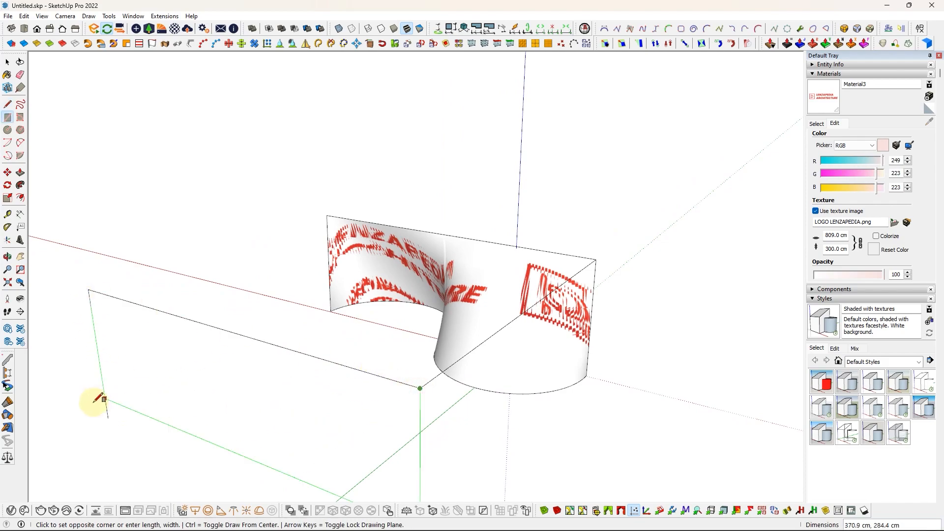
left_click(109, 416)
Erase the leftover connecting line and paint the flat rectangle with the Lenzapedia logo material.
scroll(327, 299, "down", 2)
key("e")
middle_click_drag(414, 298, 413, 302)
key("b")
left_click(366, 315)
Select the flat logo rectangle and move it into place in front of the curved surface.
key("space")
left_click(324, 325)
key("m")
left_click(458, 418)
left_click(496, 385)
Set the logo texture on the flat rectangle to Projected.
middle_click_drag(469, 373, 426, 302)
scroll(426, 302, "up", 1)
key("space")
left_click(580, 371)
left_click(453, 343)
right_click(456, 348)
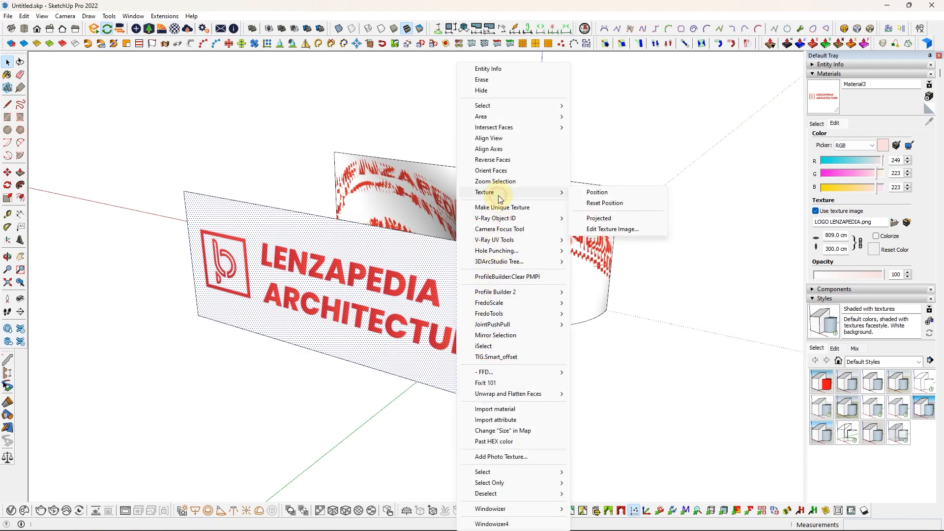
left_click(598, 218)
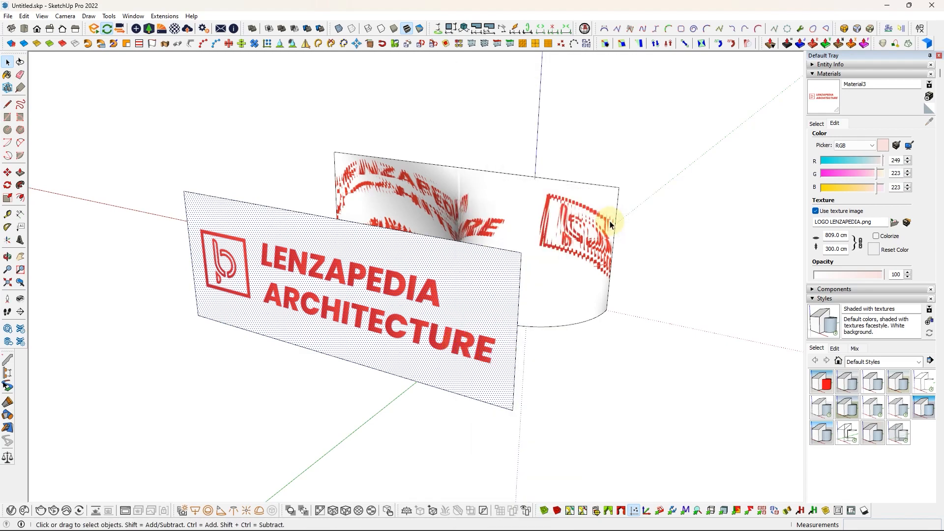
Sample the projected logo from the flat rectangle and paint it onto the curved surface.
key("b")
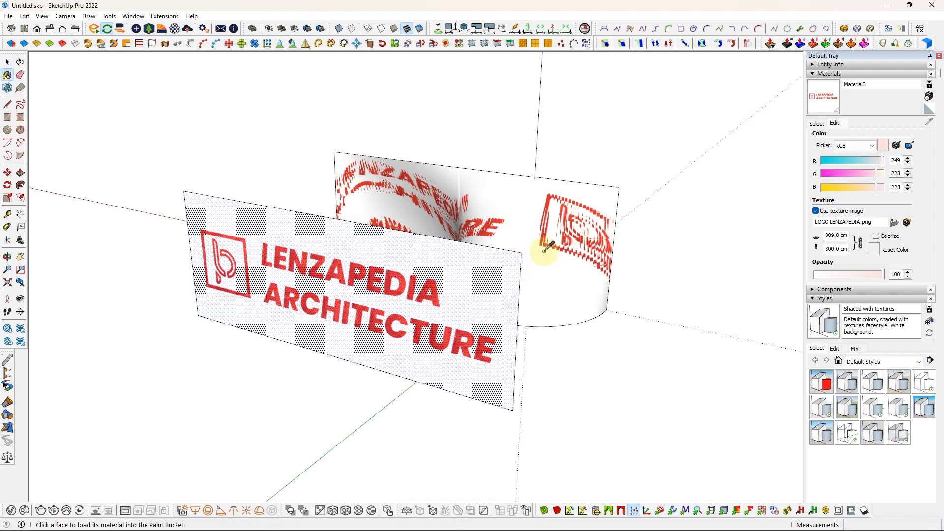
left_click(553, 232)
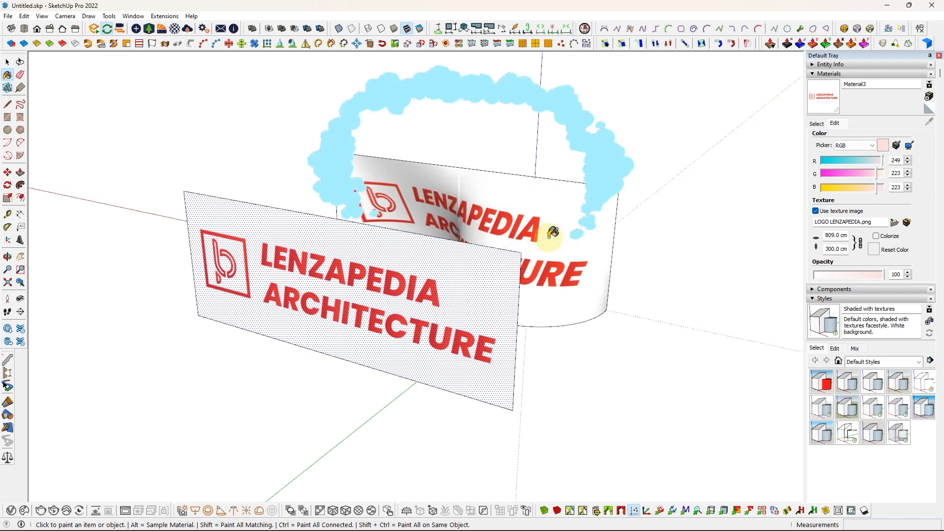
left_click_drag(547, 236, 433, 309)
Delete the flat logo rectangle and inspect the projected logo on the curved surface.
key("space")
left_click(436, 310)
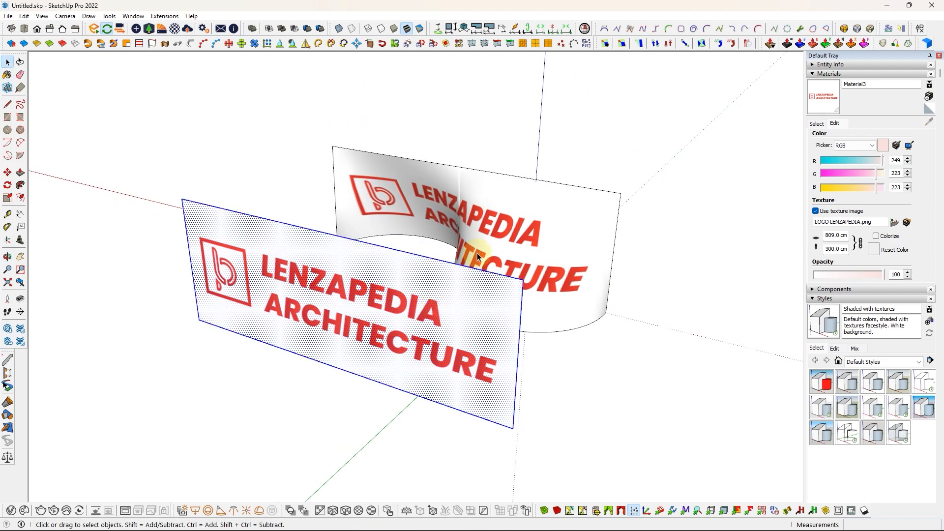
key("Delete")
middle_click_drag(477, 255, 316, 235)
scroll(426, 233, "up", 3)
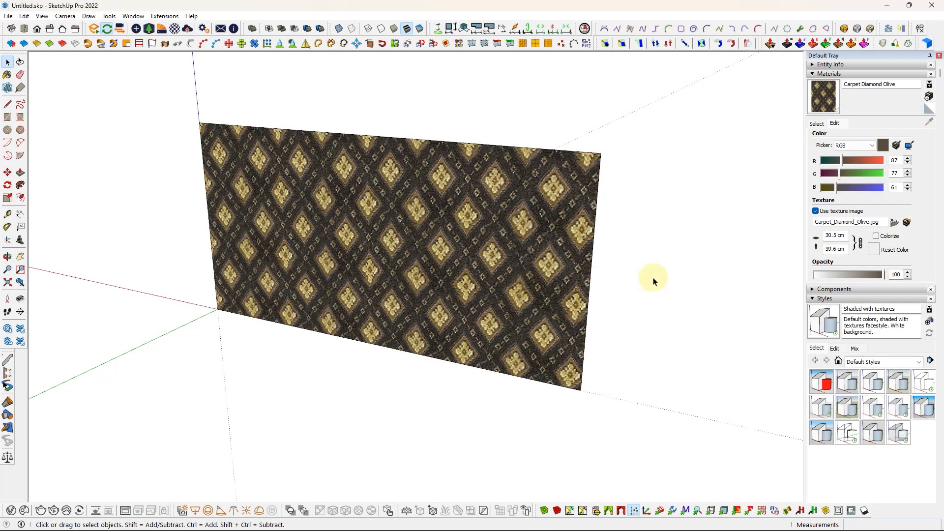
Unlock the aspect ratio of the Carpet Diamond Olive texture and set its size to 80 cm wide by 20 cm high.
left_click(834, 236)
left_click(860, 242)
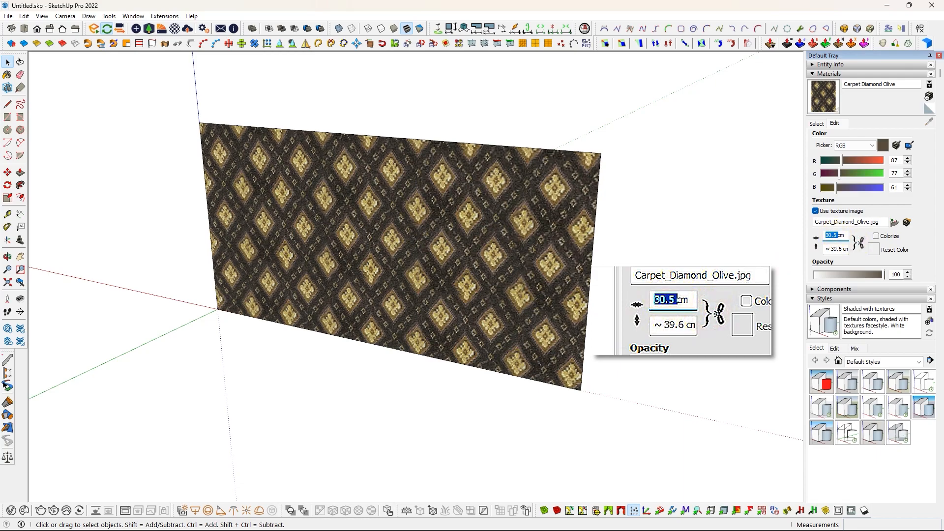
type("80")
key("Return")
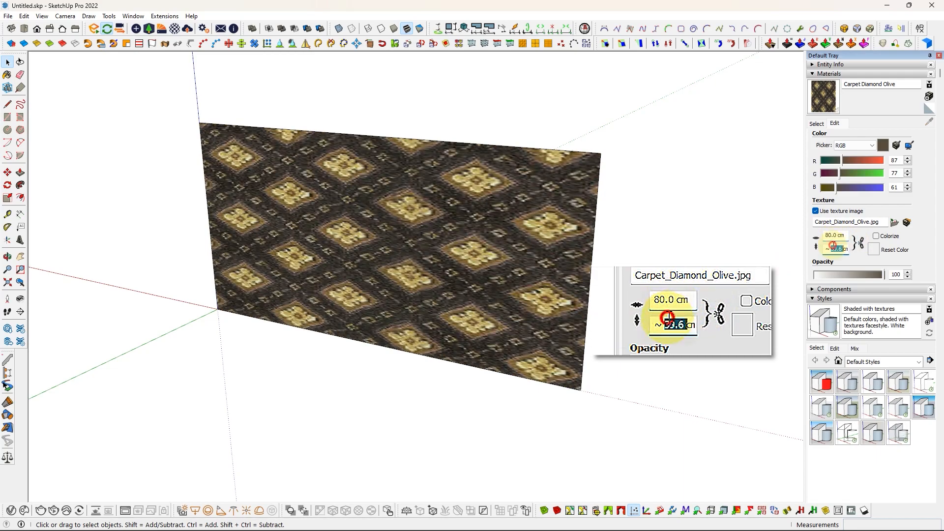
type("20")
key("Return")
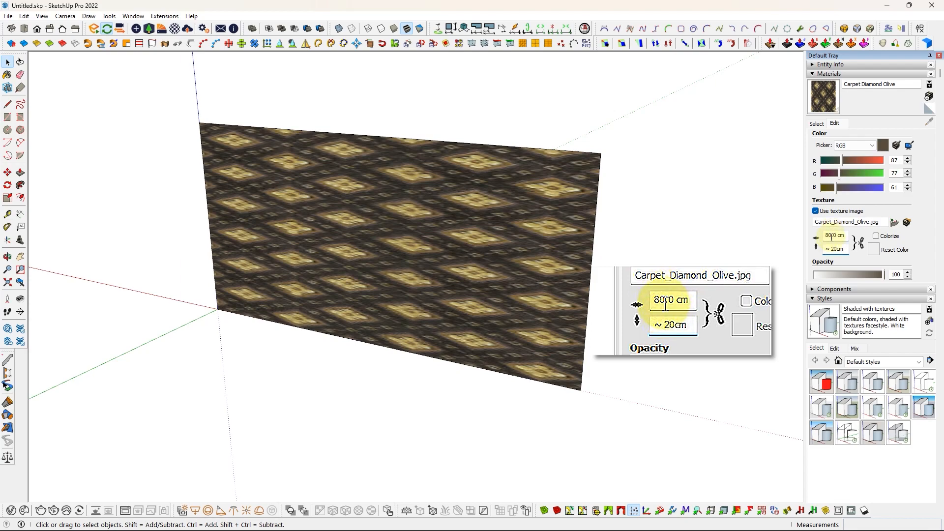
Resize the Carpet Diamond Olive texture to 10 cm wide by 60 cm high.
type("10")
key("Return")
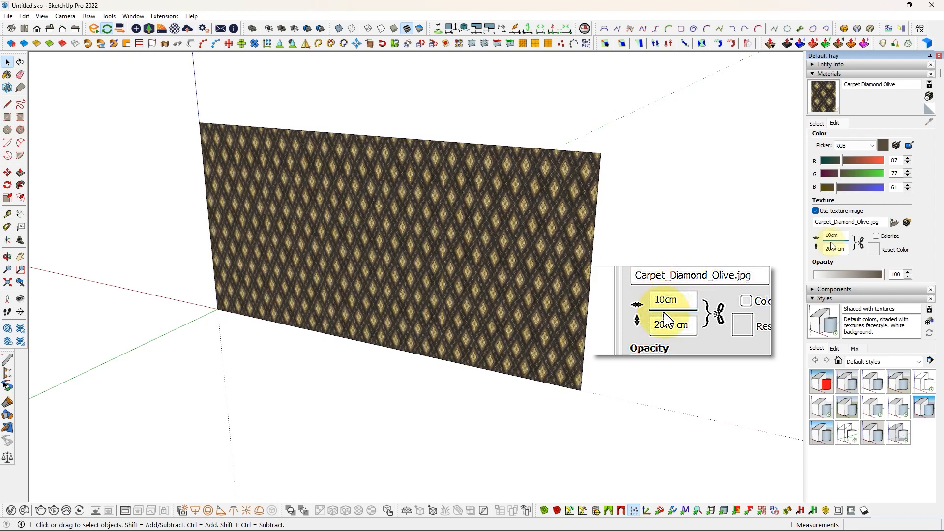
type("60")
key("Return")
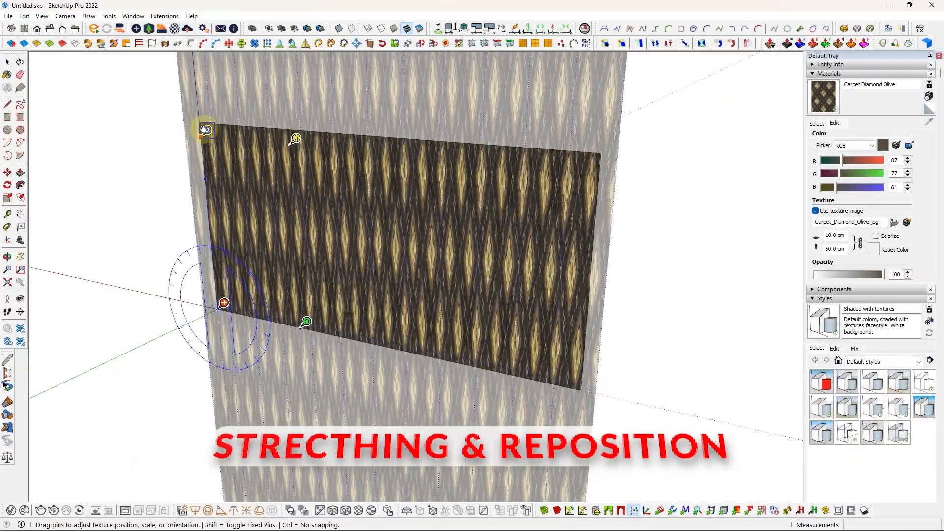
Shorten the wall's carpet pattern with the blue pin, reposition it with the red pin, and finish texture positioning.
left_click_drag(295, 143, 300, 217)
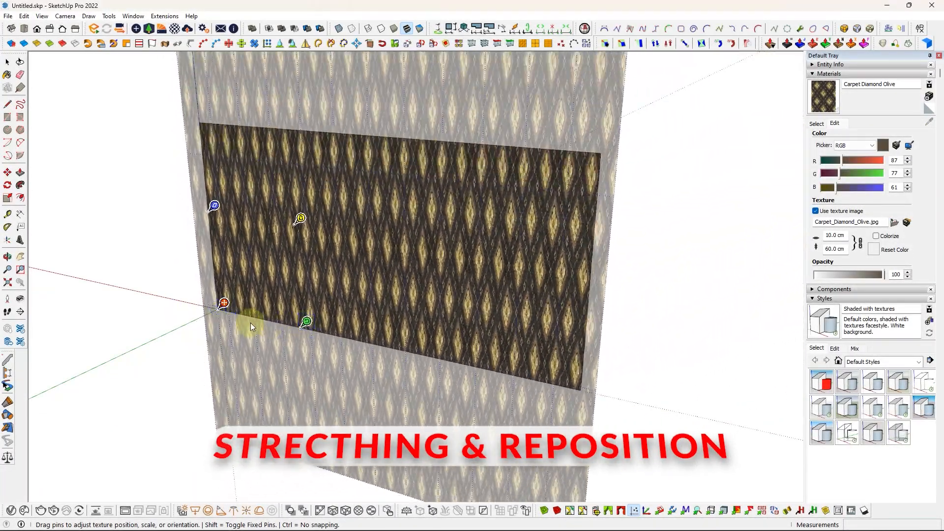
left_click_drag(221, 305, 317, 284)
left_click_drag(314, 193, 316, 228)
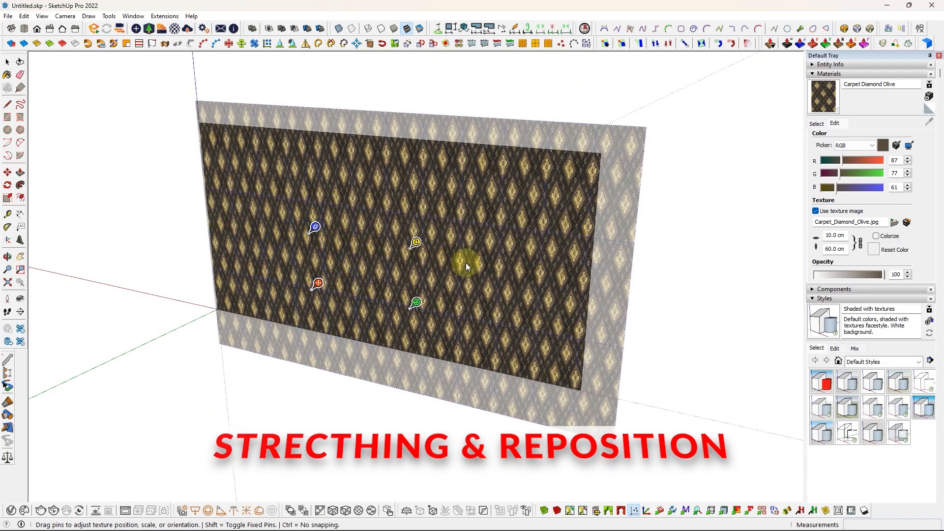
left_click(686, 263)
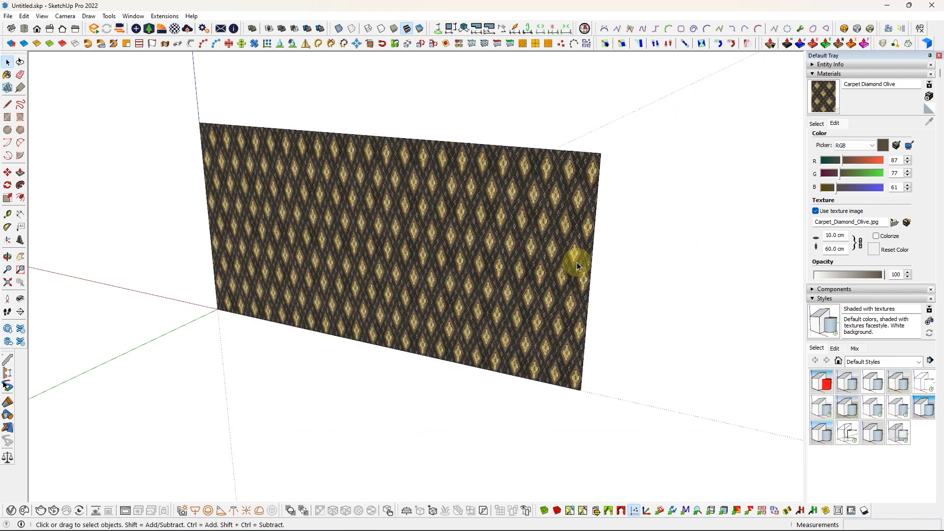
Reopen texture positioning on the wall, relocate the red, blue and yellow pins, and adjust the carpet pattern with the pins.
right_click(457, 246)
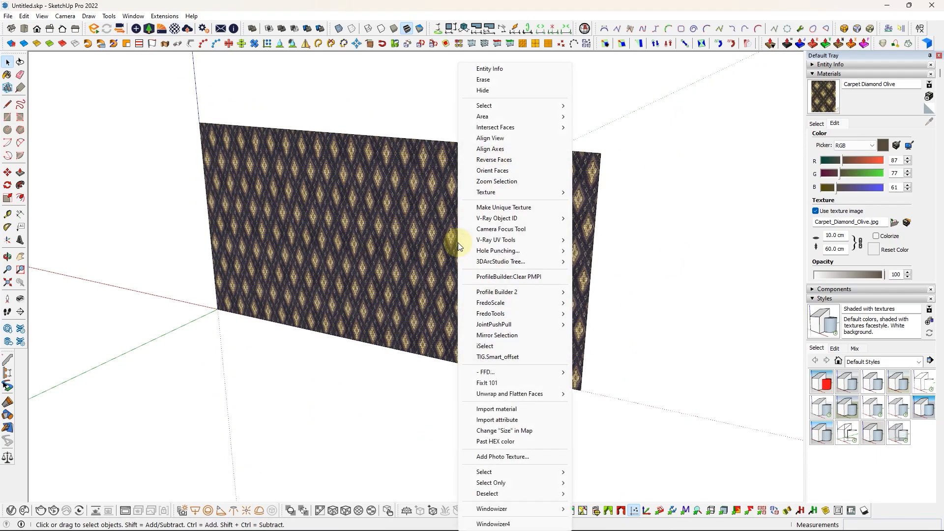
mouse_move(534, 192)
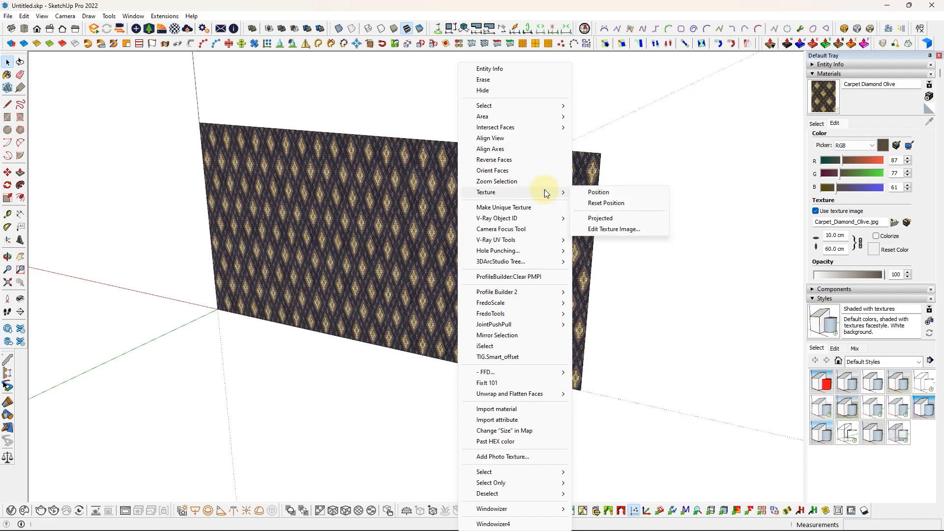
left_click(595, 191)
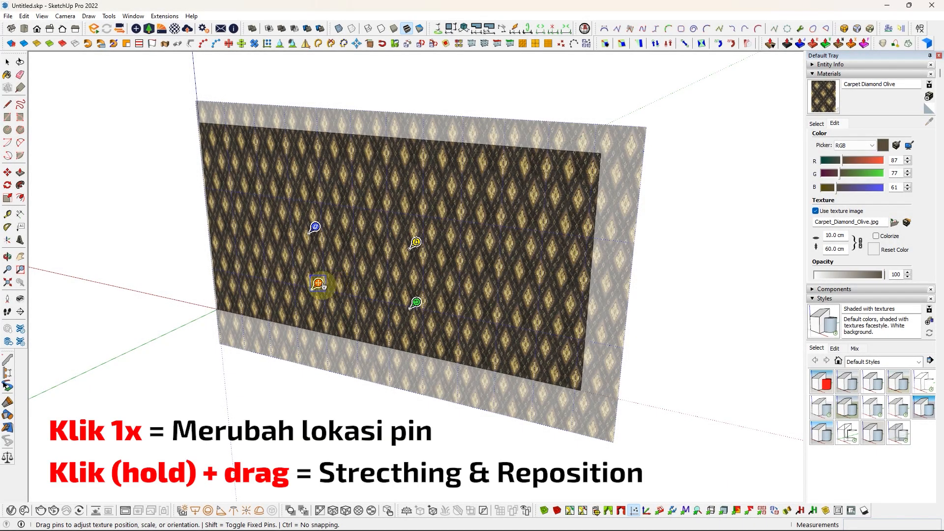
left_click(321, 285)
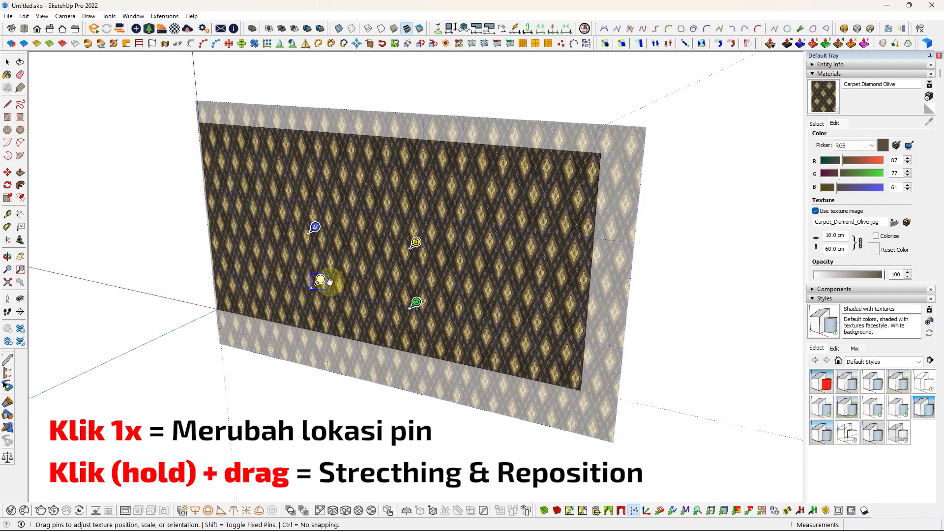
left_click(315, 228)
left_click(237, 181)
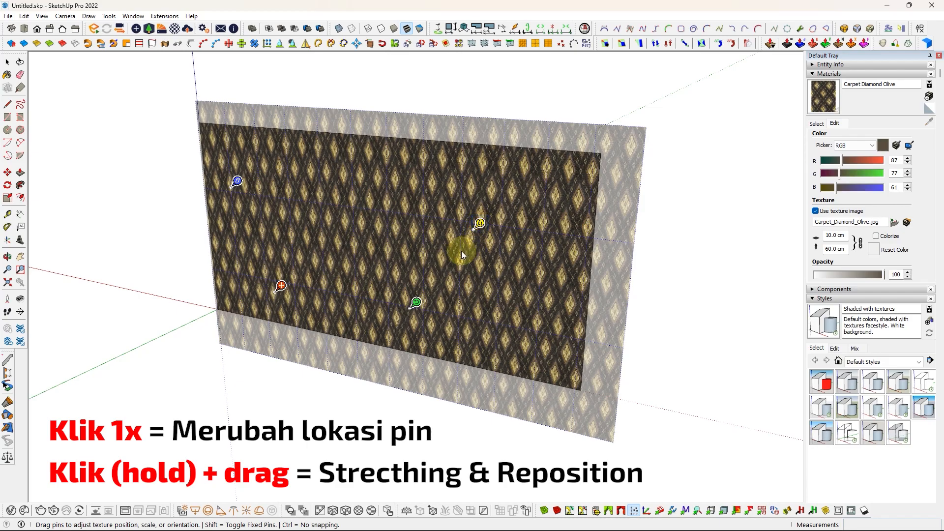
left_click_drag(417, 303, 389, 299)
left_click_drag(297, 299, 327, 271)
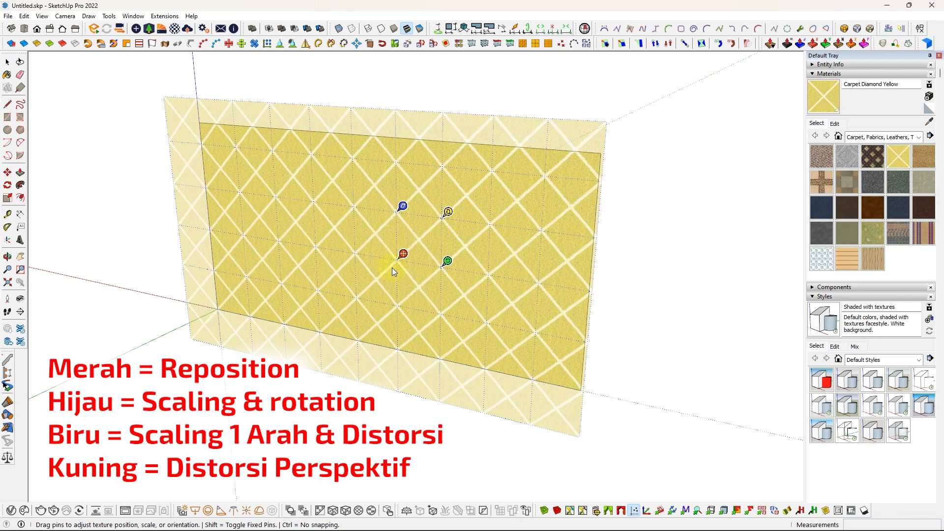
Align the Carpet Diamond Yellow texture to the wall's corner at the origin, enlarge it with the green pin, and test the blue and yellow pins.
left_click_drag(403, 254, 224, 304)
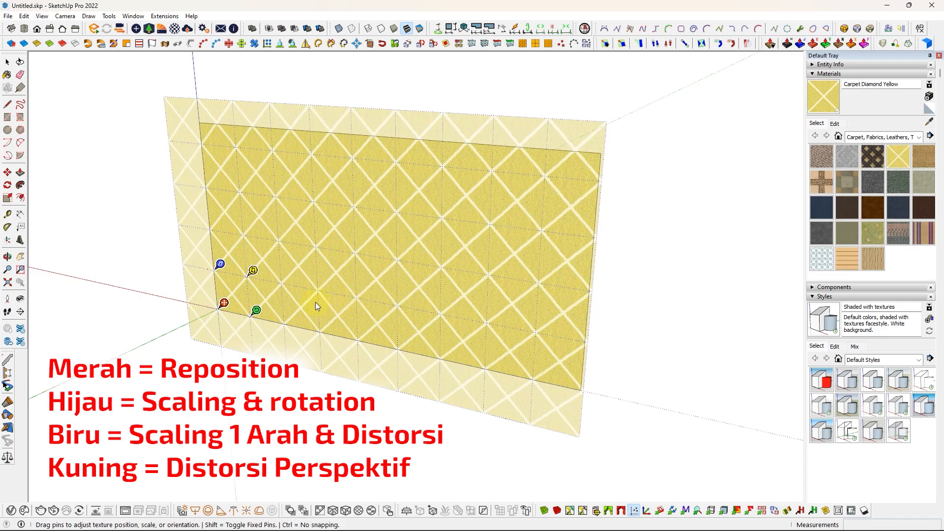
left_click_drag(258, 314, 322, 328)
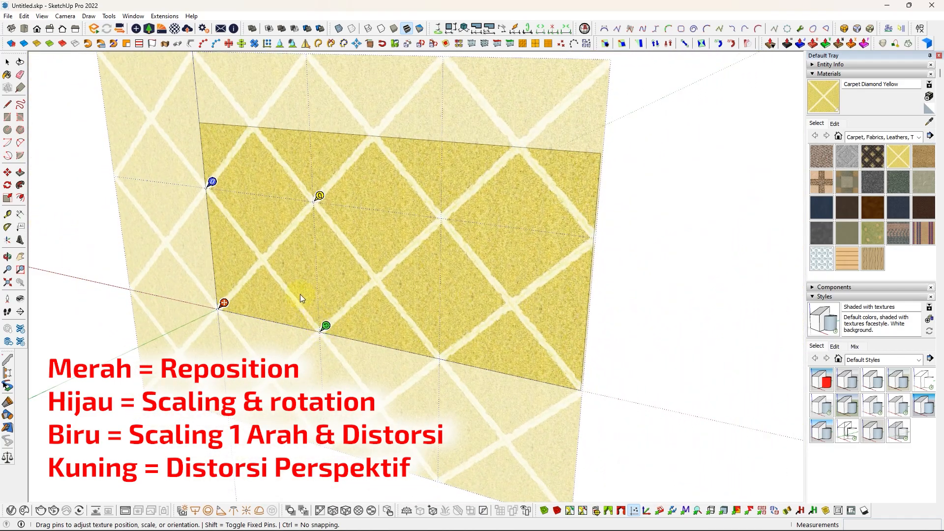
mouse_move(212, 182)
left_mouse_down()
mouse_move(219, 244)
mouse_move(213, 183)
mouse_move(333, 198)
mouse_move(152, 187)
mouse_move(212, 182)
left_mouse_up()
mouse_move(328, 197)
left_mouse_down()
mouse_move(419, 202)
mouse_move(415, 181)
mouse_move(327, 135)
mouse_move(273, 134)
mouse_move(241, 202)
mouse_move(256, 223)
mouse_move(339, 265)
mouse_move(408, 273)
mouse_move(414, 238)
mouse_move(389, 195)
mouse_move(340, 155)
mouse_move(320, 195)
left_mouse_up()
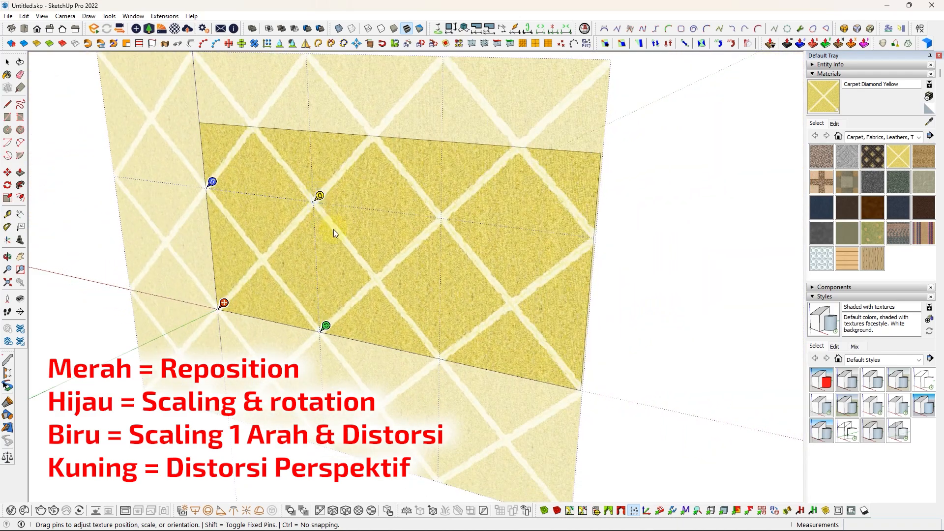
Flip the yellow carpet texture left/right and up/down.
right_click(395, 250)
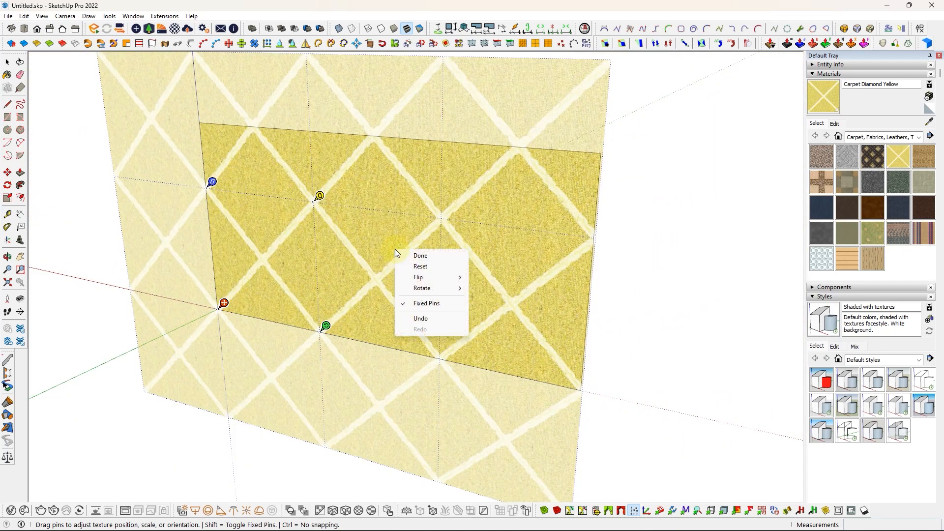
mouse_move(428, 277)
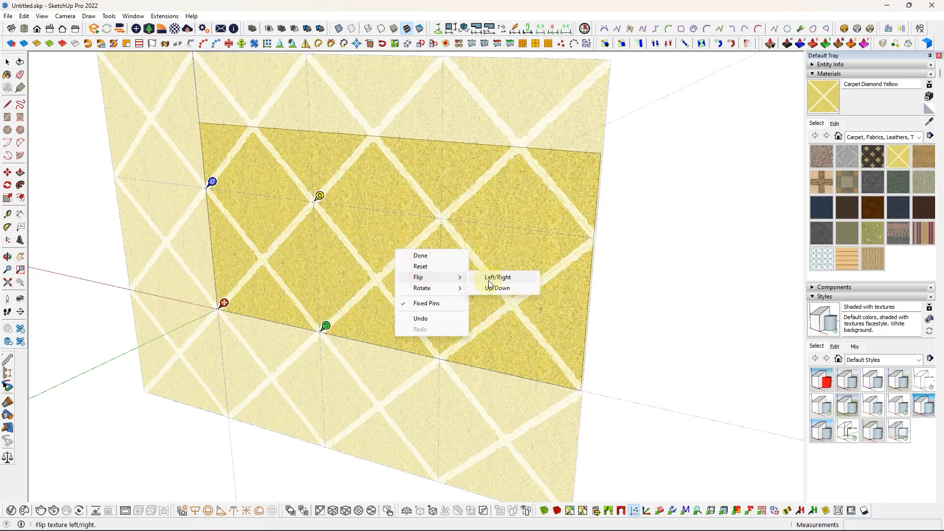
left_click(490, 282)
right_click(457, 274)
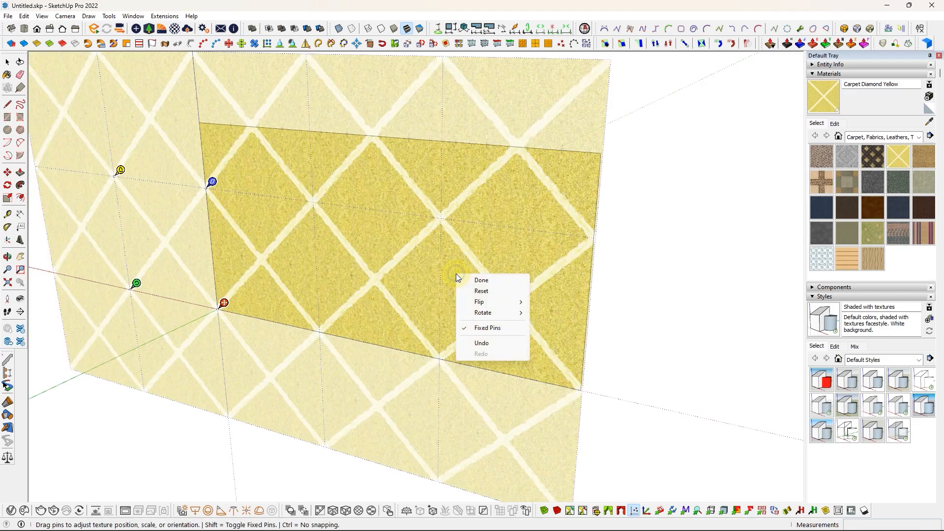
mouse_move(482, 302)
left_click(554, 313)
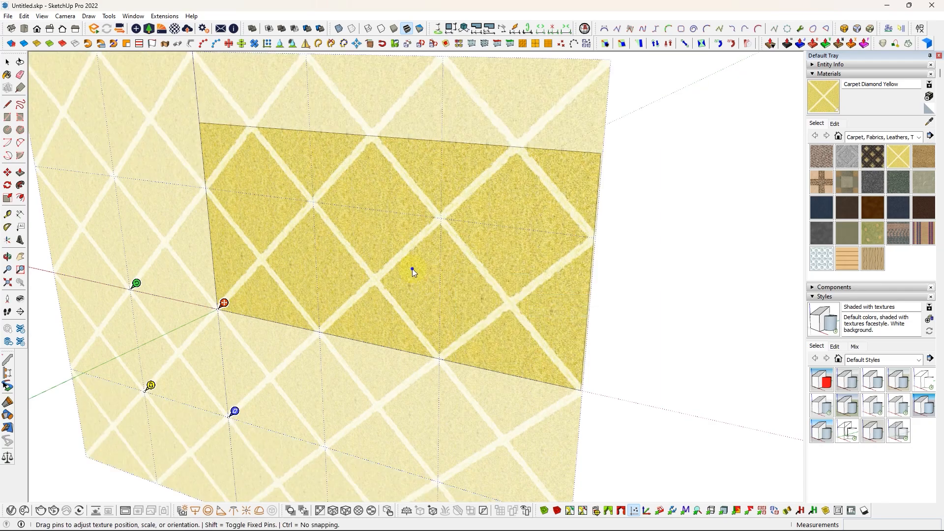
Flip the yellow carpet texture back left/right and up/down to its original orientation.
right_click(412, 270)
mouse_move(450, 299)
left_click(514, 297)
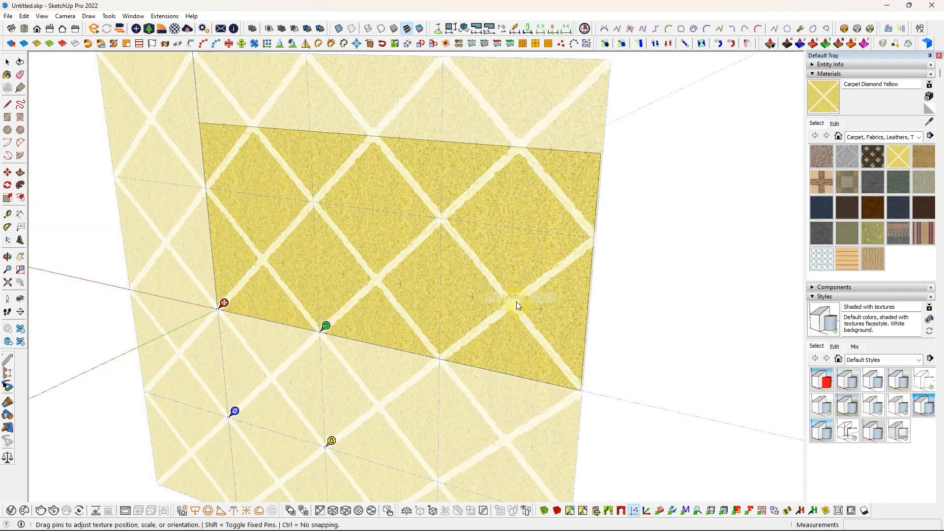
right_click(455, 300)
mouse_move(486, 329)
left_click(557, 338)
Rotate the yellow carpet texture on the wall by 180 degrees, then by another 90 degrees.
right_click(392, 280)
mouse_move(449, 323)
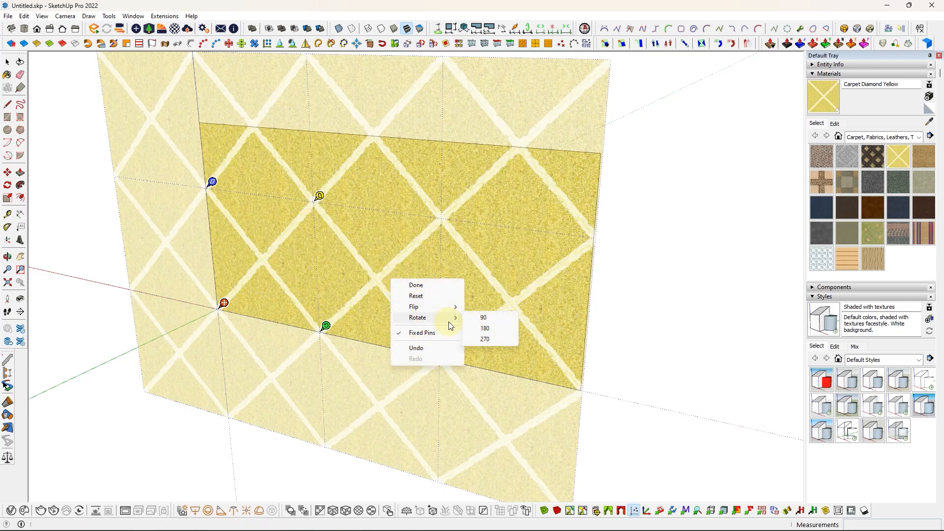
left_click(485, 328)
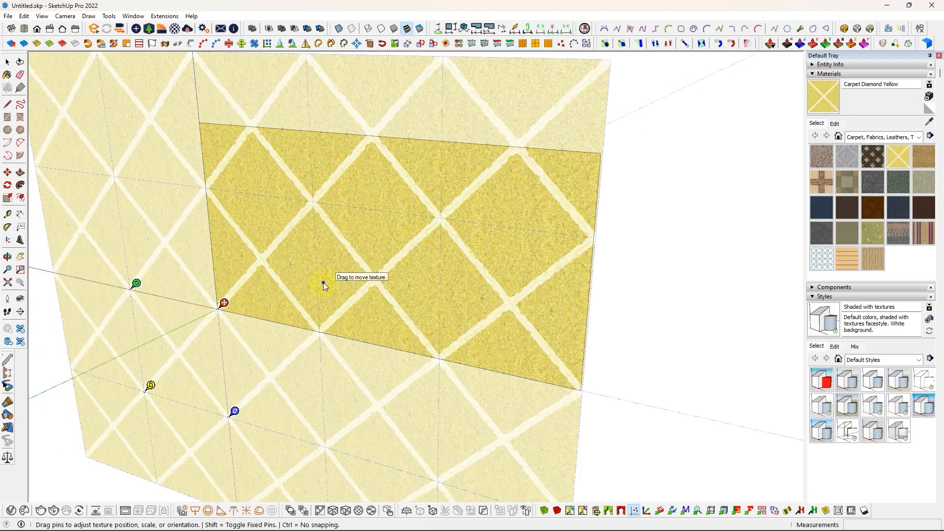
right_click(323, 282)
mouse_move(360, 322)
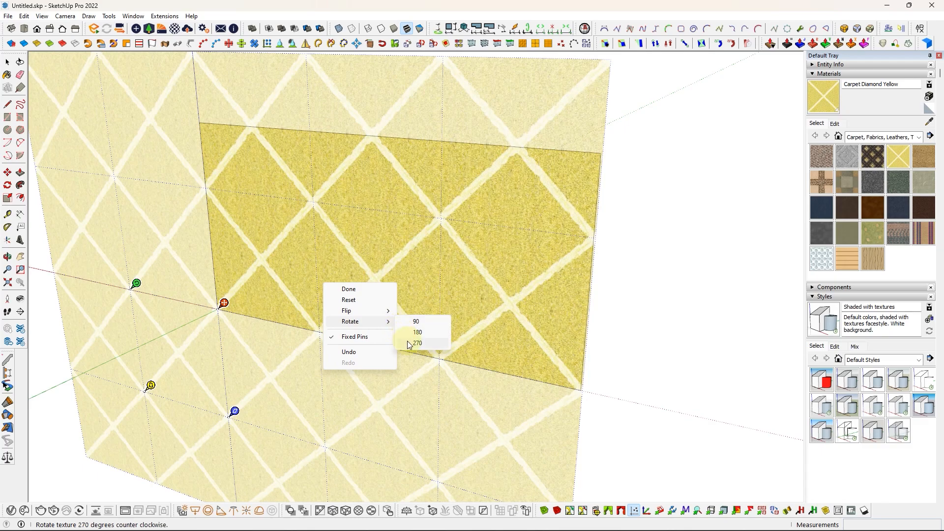
left_click(412, 322)
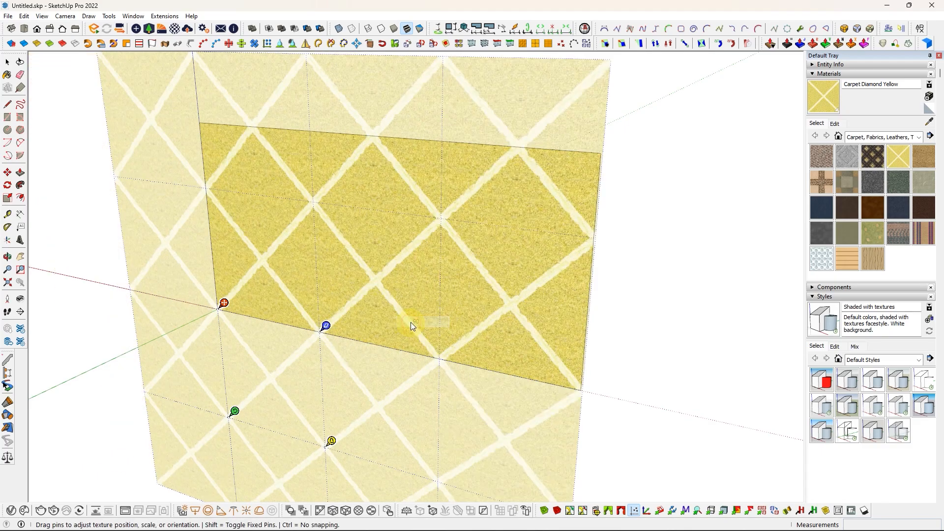
Reset the yellow carpet texture on the wall to its default placement and scale.
right_click(455, 268)
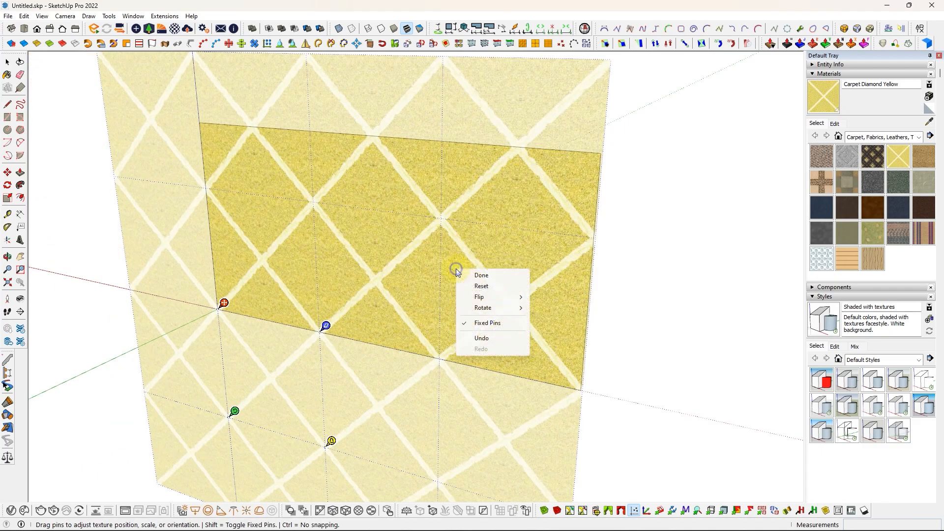
left_click(484, 284)
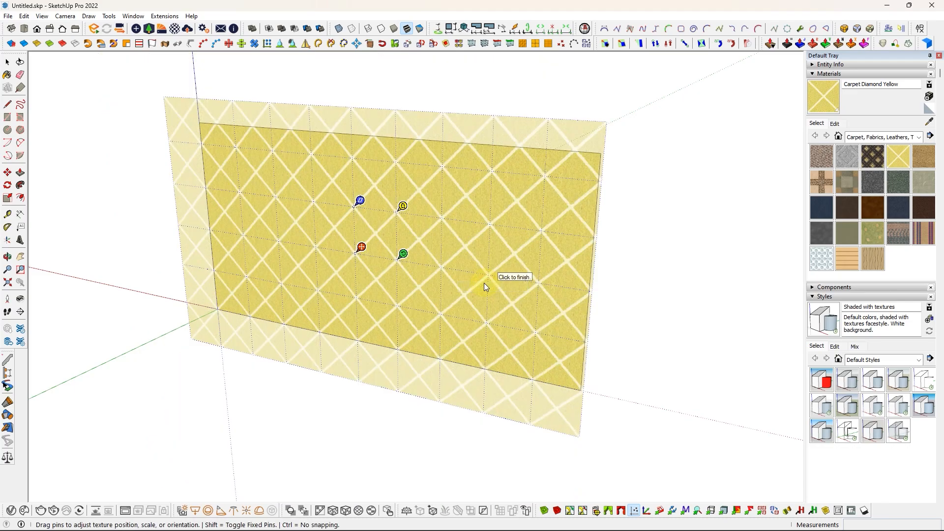
right_click(433, 252)
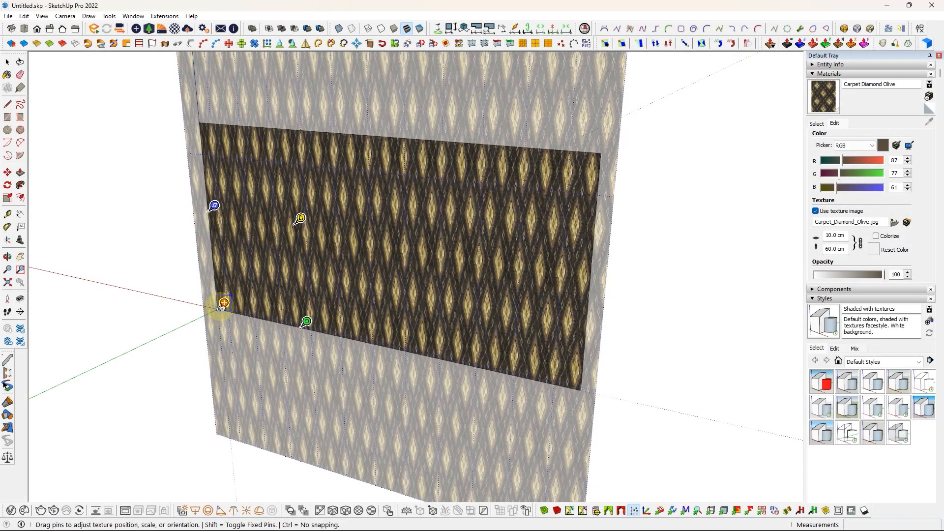
Shift the Carpet Diamond Olive texture using the red pin, shorten its pattern vertically with the blue pin, and finish positioning.
left_click_drag(217, 307, 400, 275)
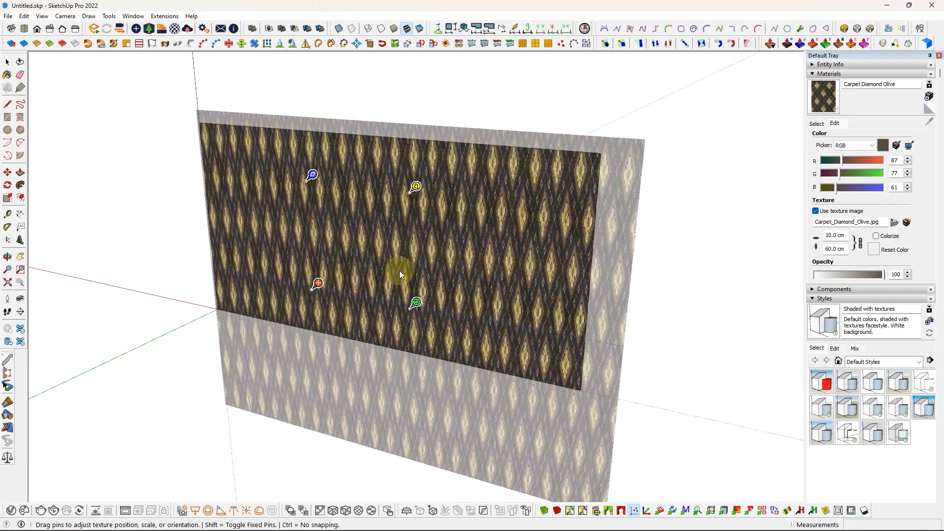
left_click_drag(313, 176, 315, 227)
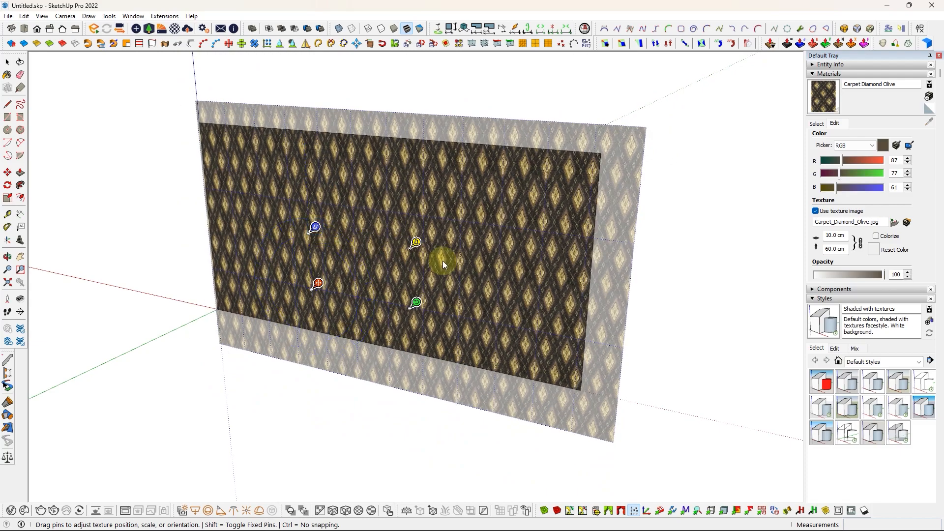
left_click(685, 263)
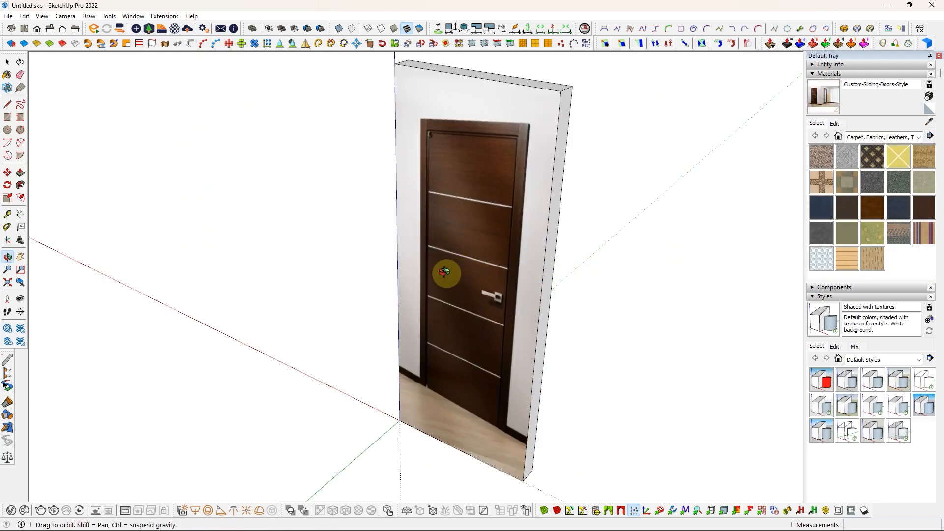
Open texture positioning on the front face with the door image and turn off Fixed Pins.
left_click_drag(445, 272, 460, 249)
key("space")
left_click(481, 236)
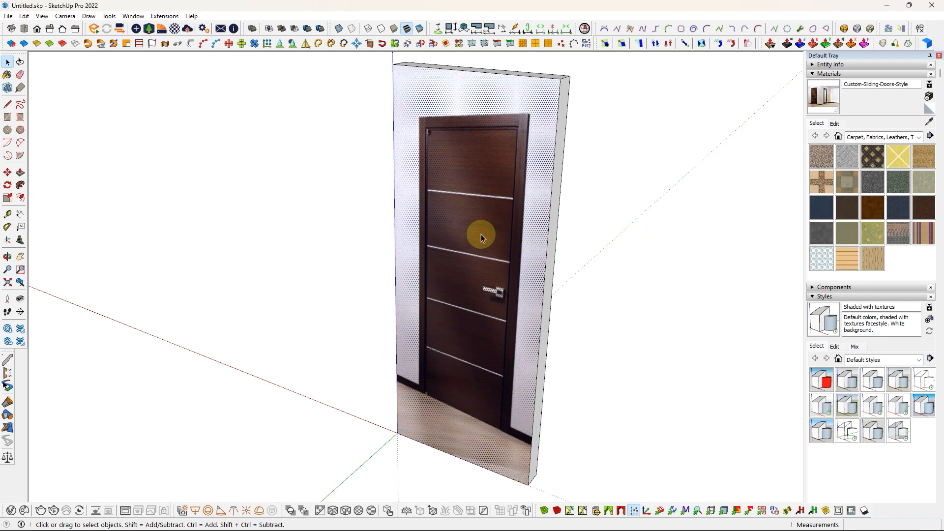
right_click(480, 236)
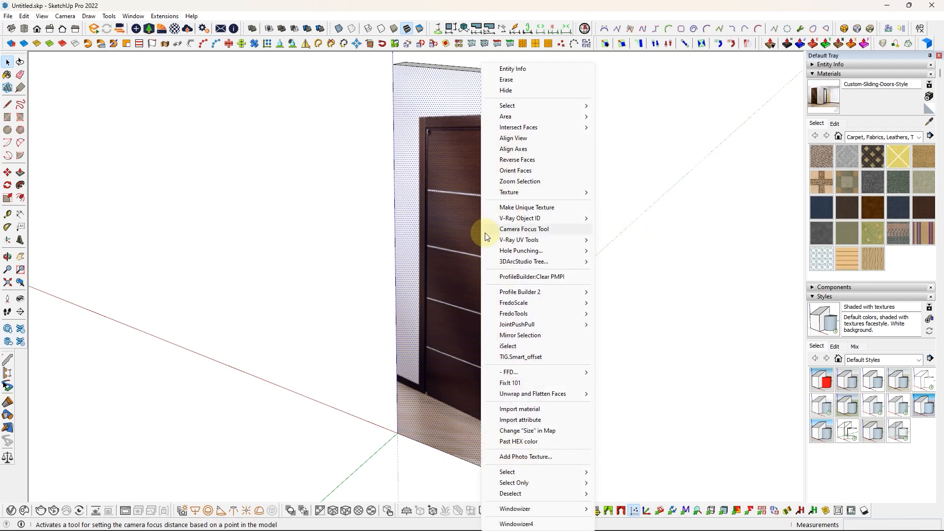
mouse_move(523, 196)
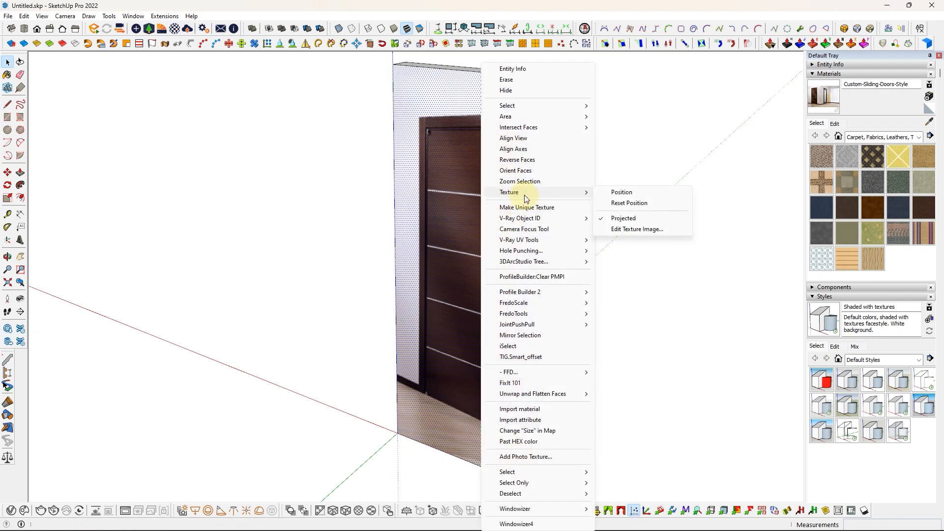
left_click(622, 193)
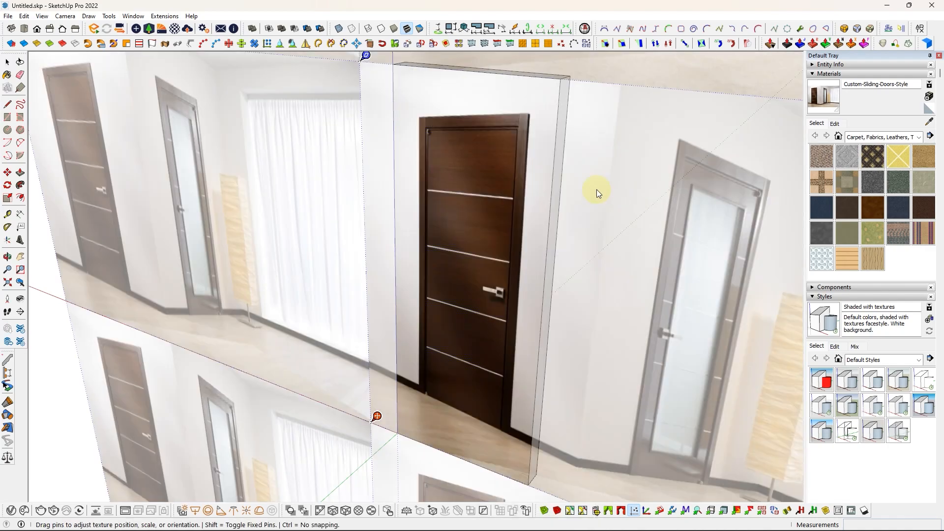
right_click(448, 209)
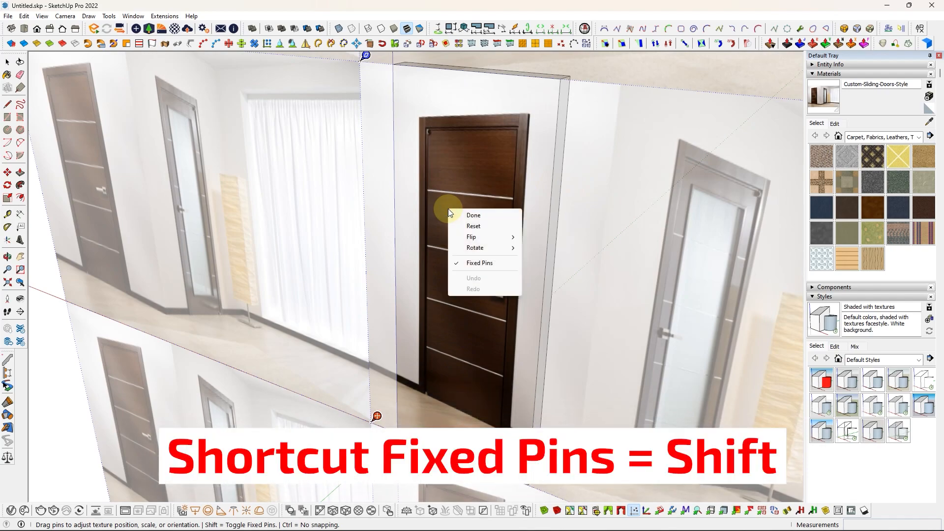
left_click(496, 264)
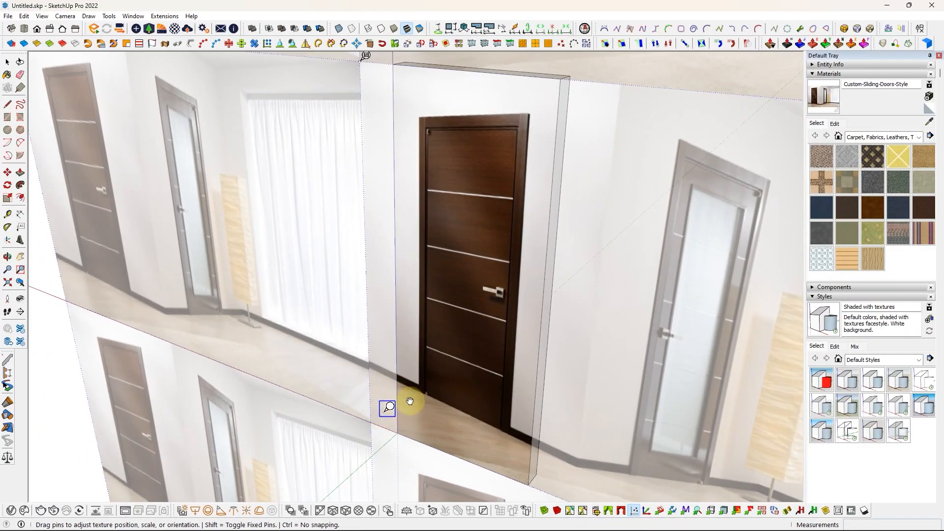
Place the four free texture pins on the corners of the brown door panel inside its frame.
scroll(400, 387, "up", 5)
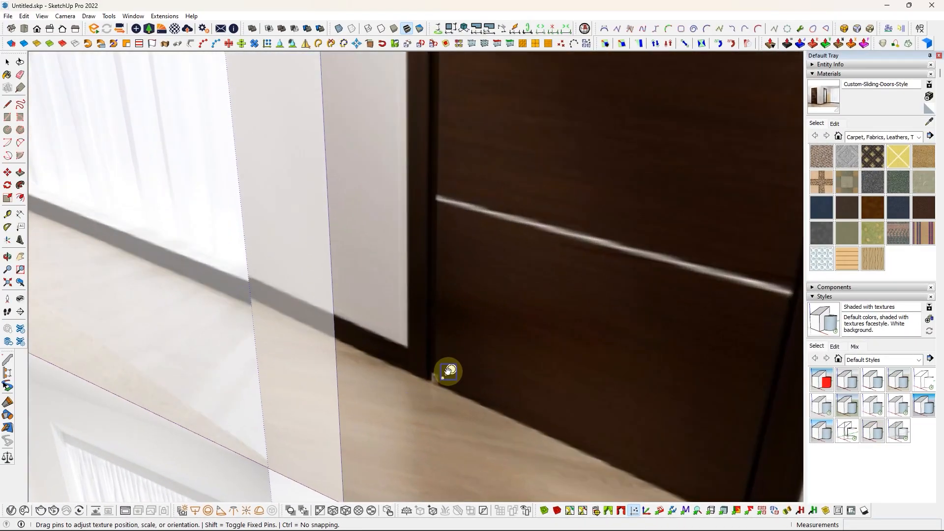
scroll(457, 362, "down", 6)
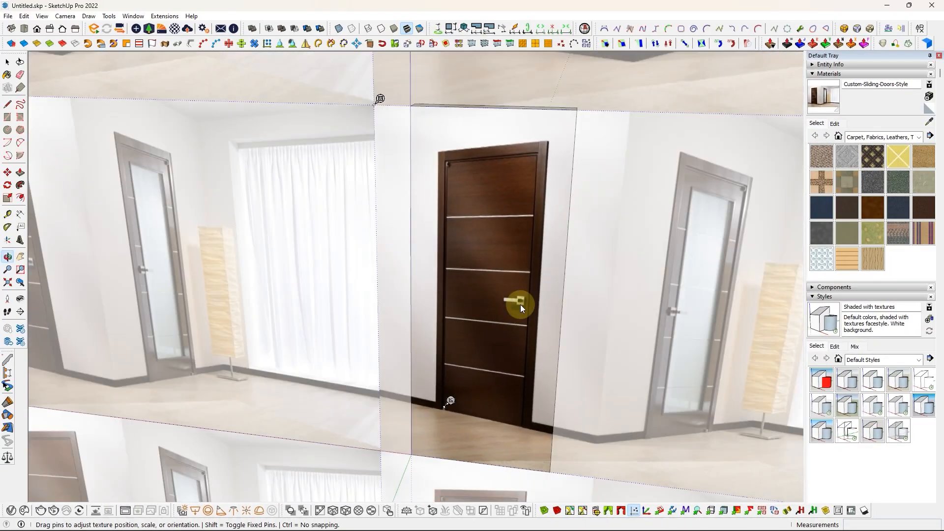
left_click(380, 98)
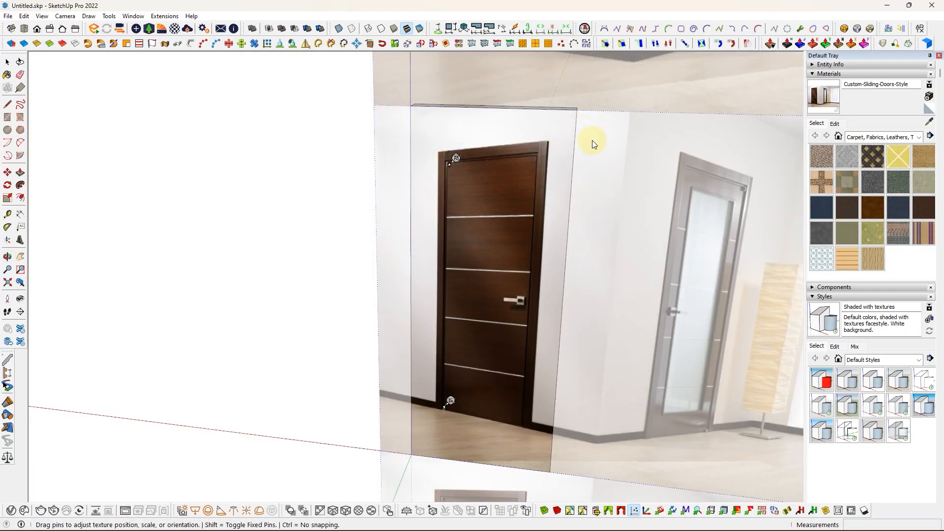
scroll(588, 135, "down", 3)
left_click(700, 397)
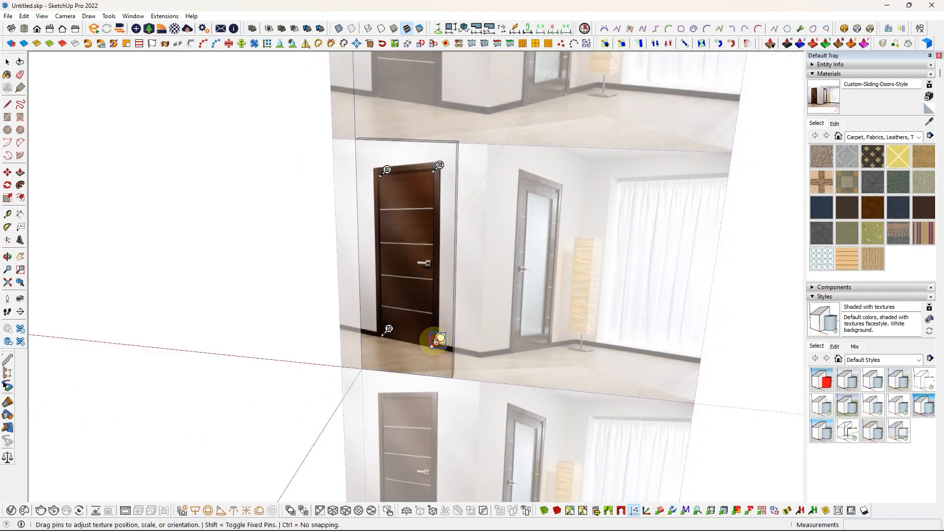
left_click(433, 341)
Stretch the door texture by moving its four pins to the matching corners of the face, and finish positioning.
scroll(428, 364, "up", 3)
left_click(339, 398)
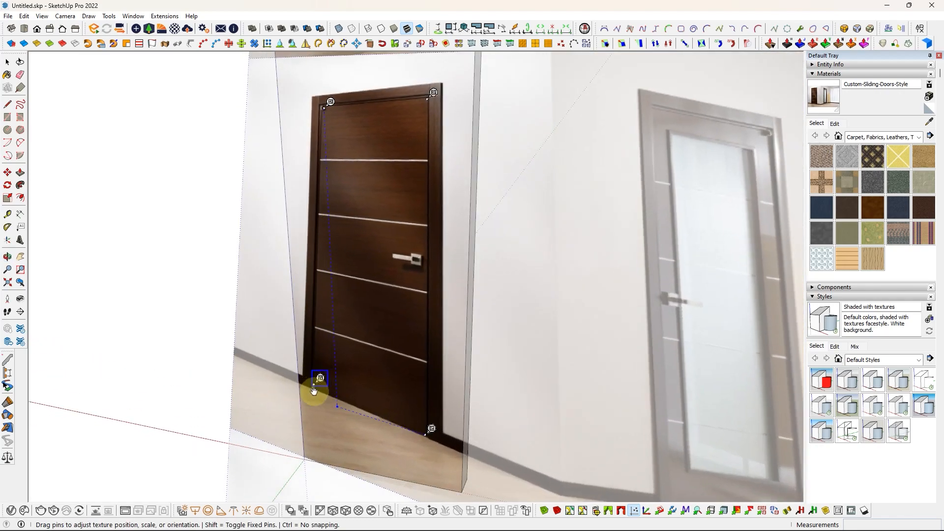
left_click(309, 454)
left_click(431, 429)
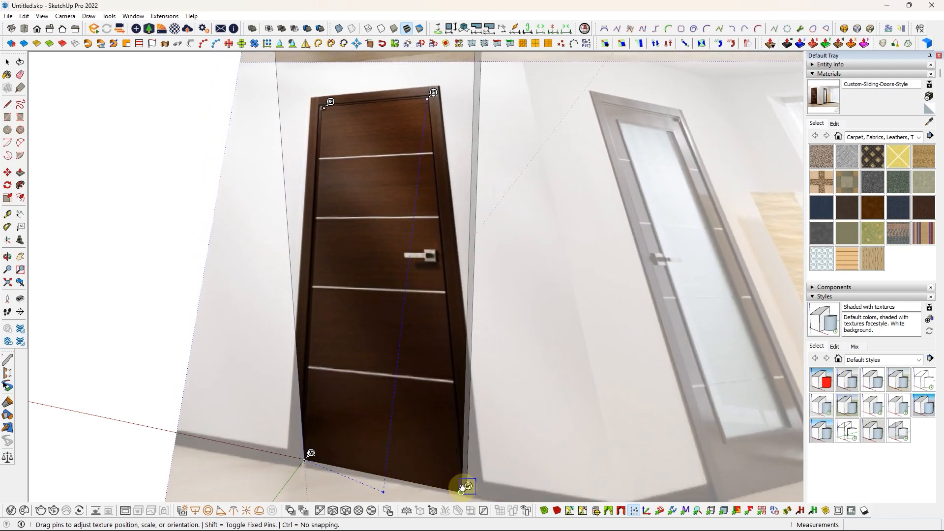
left_click(464, 487)
scroll(425, 362, "down", 2)
left_click(462, 129)
left_click(343, 152)
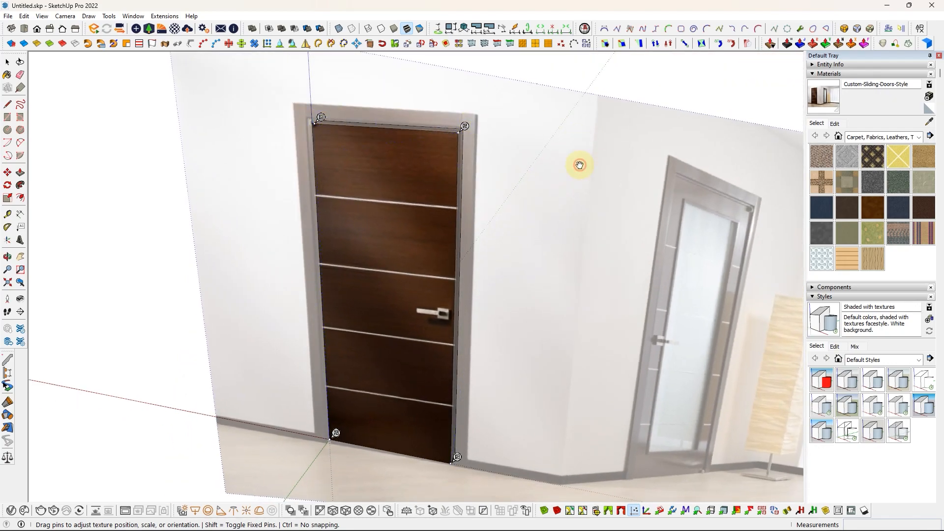
right_click(579, 165)
left_click(609, 173)
key("o")
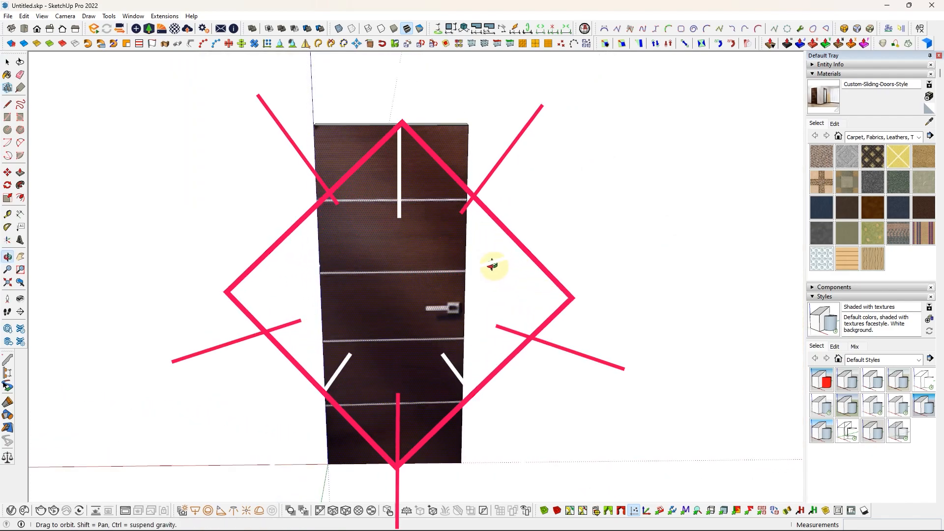
key("space")
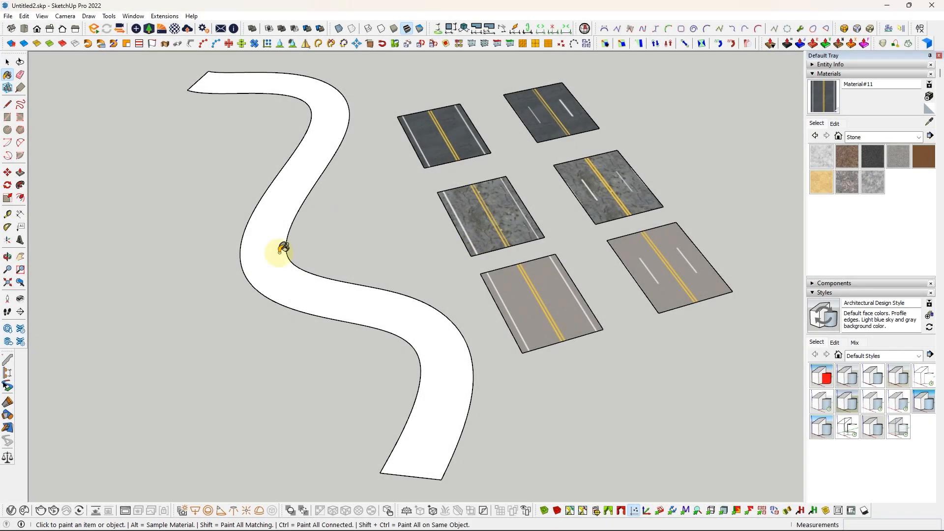
Paint the curved road with the different sampled road tile materials, ending with the cracked asphalt that has dashed white lines (Material#13).
left_click(282, 248)
left_click(548, 126, "alt")
left_click(309, 177)
left_click(499, 194, "alt")
left_click(307, 195)
left_click(569, 295, "alt")
left_click(396, 320)
left_click(602, 202, "alt")
left_click(376, 310)
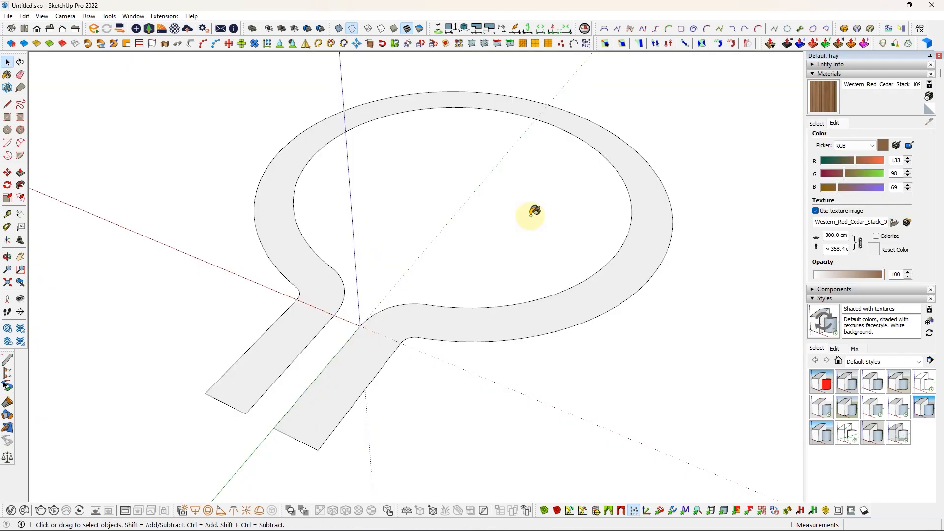
Paint the ring-shaped path with the Western Red Cedar material, then repaint it with Wood Floor Dark from the Wood collection.
left_click(530, 315)
left_click(816, 128)
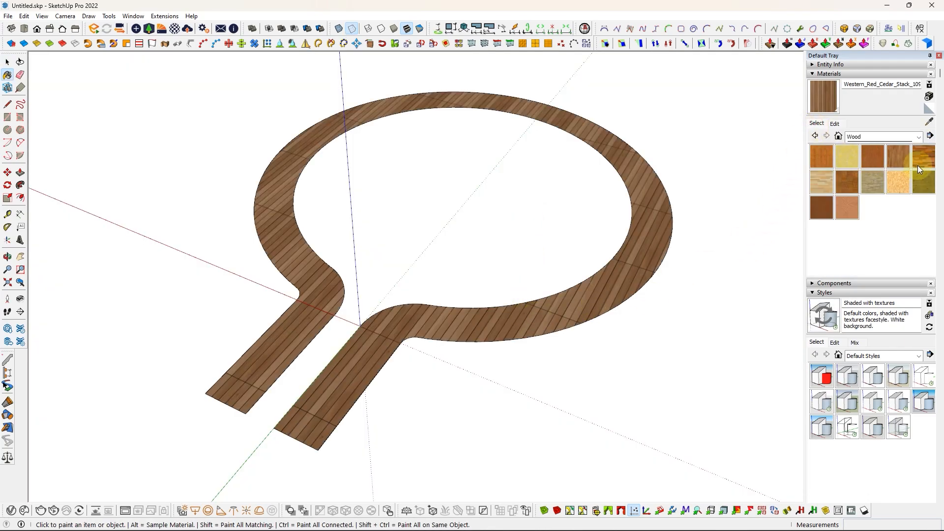
left_click(916, 167)
left_click(632, 243)
Repaint the ring-shaped path with the plain dark brown wood material and choose another material collection.
left_click(819, 192)
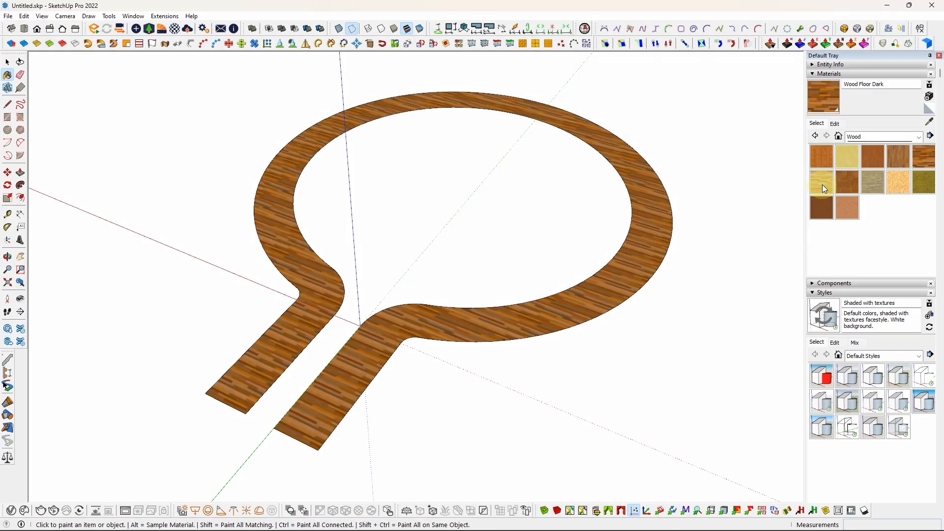
left_click(825, 189)
left_click(831, 207)
left_click(653, 231)
left_click(850, 138)
left_click(855, 152)
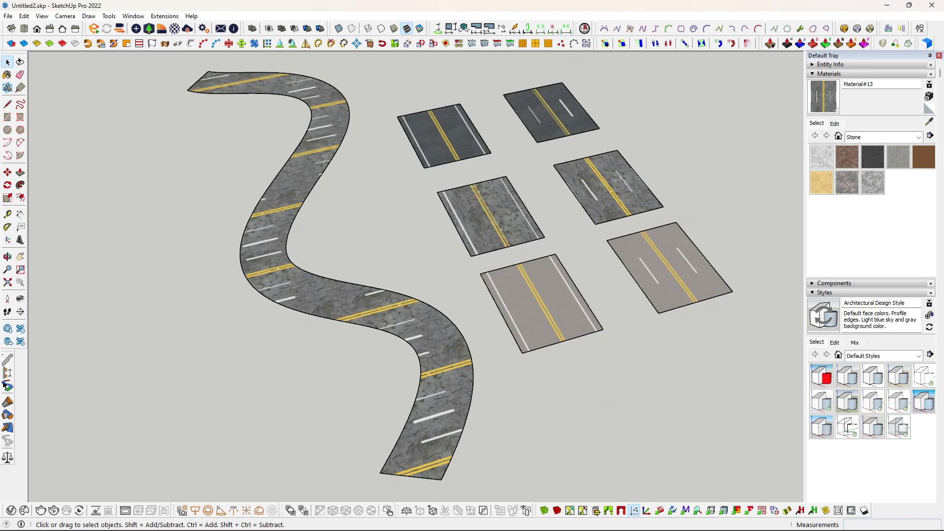
Try to fit the asphalt texture to the curved road by moving, rotating and enlarging it with the texture pins.
mouse_move(221, 390)
middle_mouse_down()
mouse_move(480, 400)
mouse_move(790, 369)
mouse_move(536, 353)
mouse_move(488, 360)
mouse_move(554, 364)
mouse_move(655, 422)
mouse_move(673, 442)
mouse_move(580, 352)
middle_mouse_up()
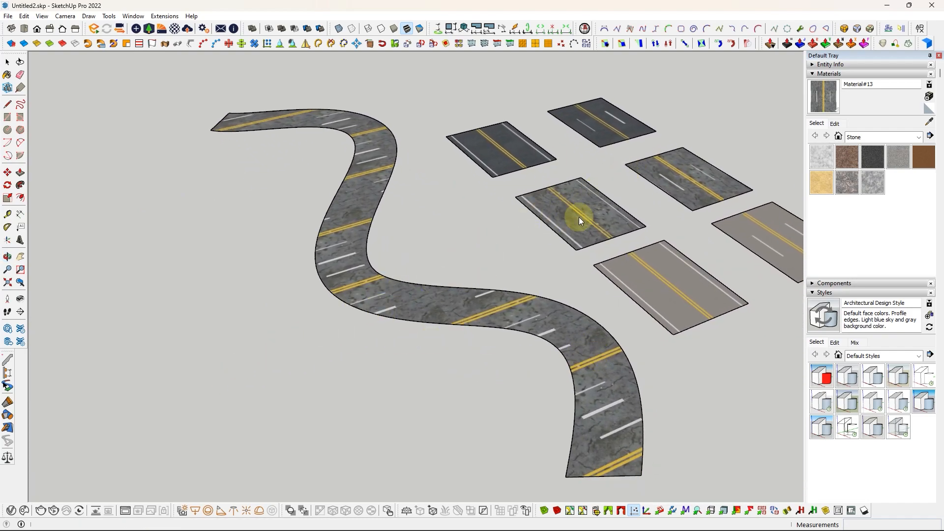
right_click(453, 304)
left_click(489, 350)
left_click_drag(537, 337, 456, 339)
left_click_drag(464, 257, 600, 384)
mouse_move(687, 334)
left_mouse_down()
mouse_move(657, 311)
mouse_move(687, 335)
left_mouse_up()
right_click(624, 318)
left_click(648, 336)
left_click(467, 248)
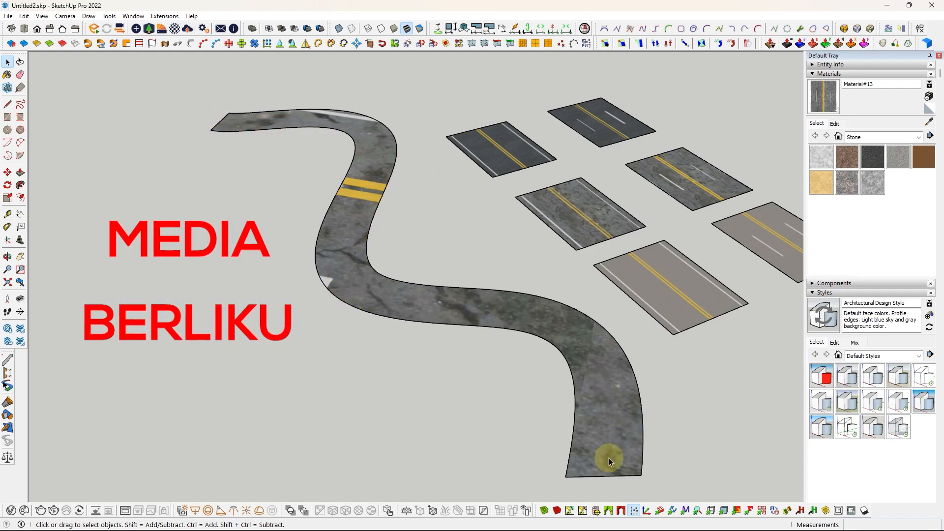
Erase the short edges at both ends of the curved road and select its two long side curves.
mouse_move(608, 458)
middle_mouse_down()
mouse_move(477, 327)
mouse_move(379, 299)
mouse_move(369, 280)
mouse_move(437, 348)
middle_mouse_up()
key("e")
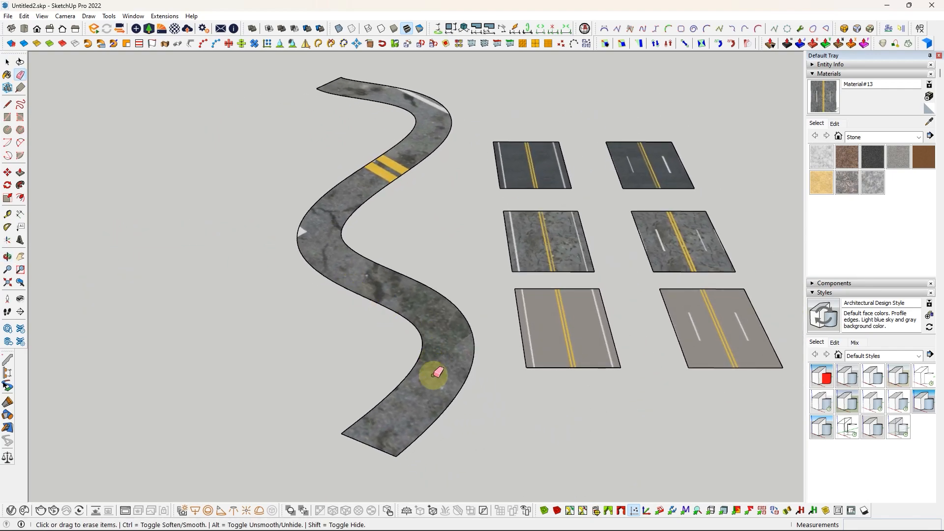
left_click(379, 449)
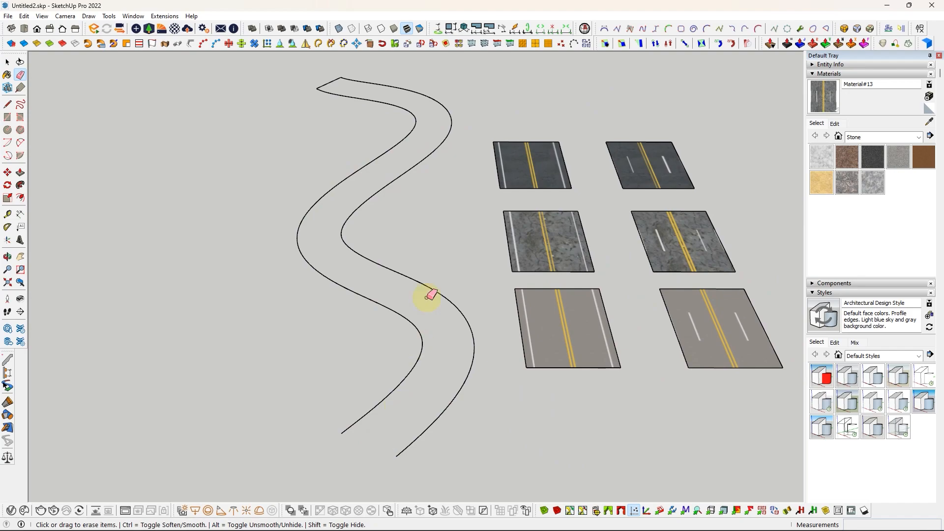
left_click(329, 81)
key("space")
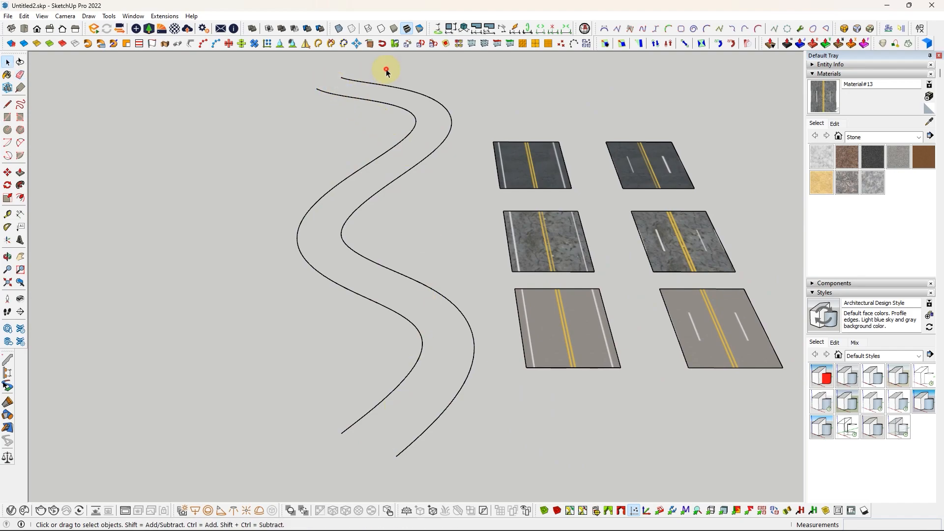
left_click_drag(356, 107, 356, 108)
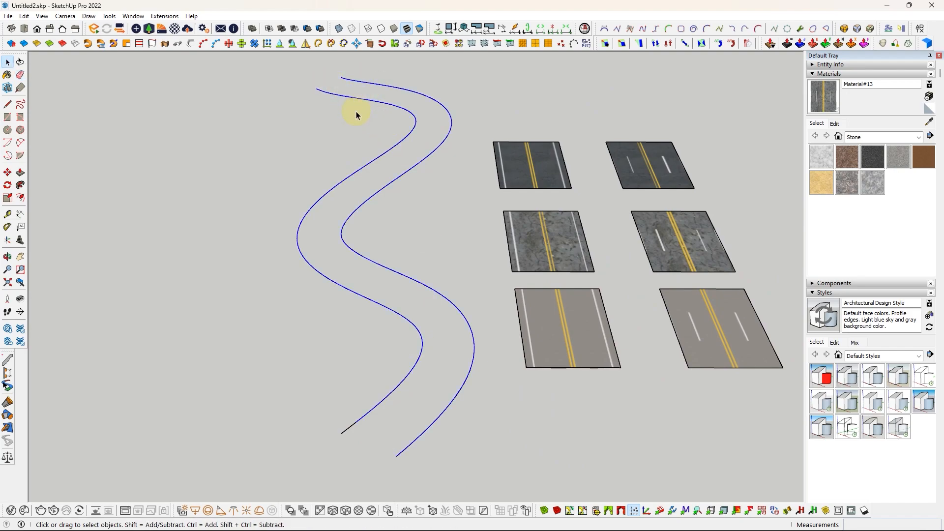
Loft a mesh surface between the two selected road curves with the spline loft tool and explode the resulting group.
left_click(883, 45)
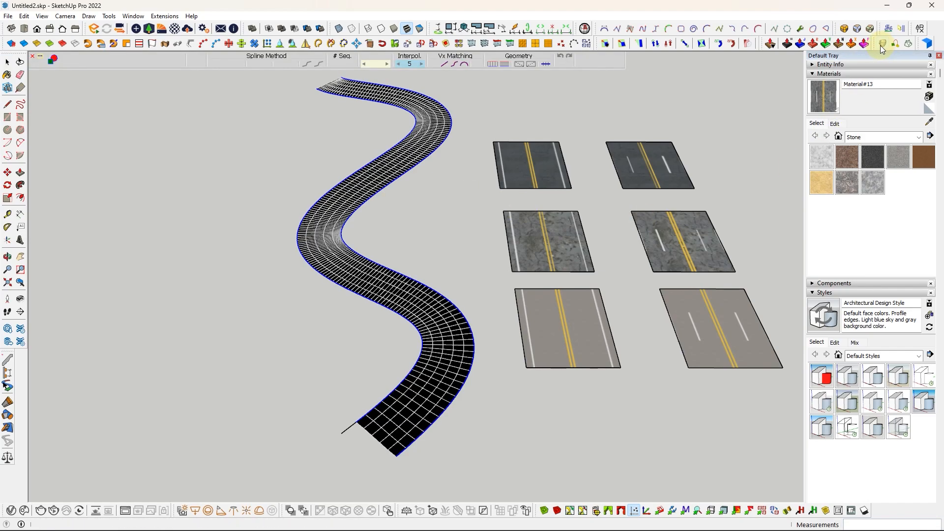
left_click(499, 208)
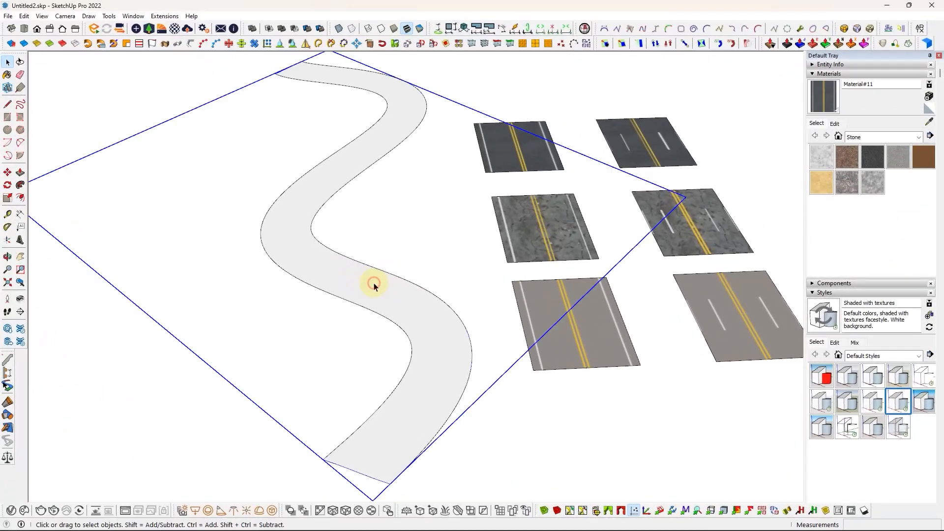
right_click(374, 285)
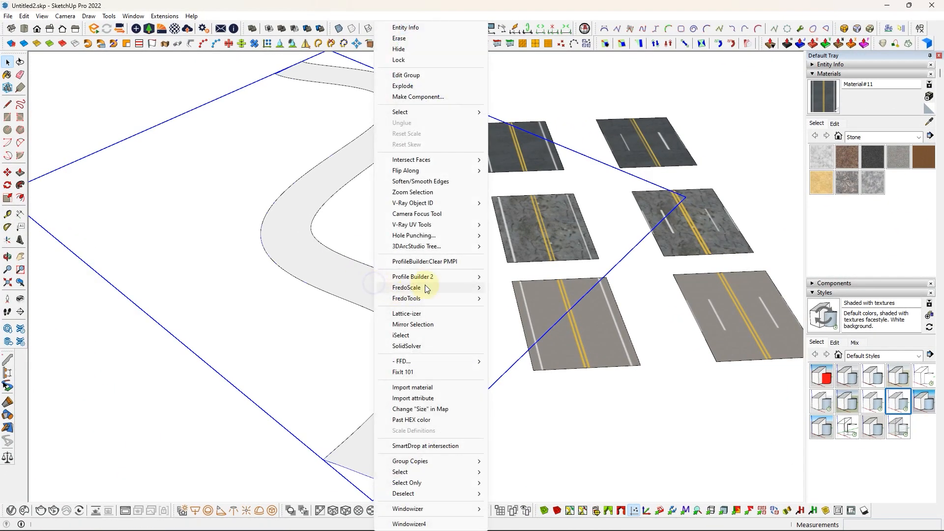
left_click(433, 90)
Paint the exploded curved road surface with the dark asphalt road texture Material#11 and clear the selection.
key("b")
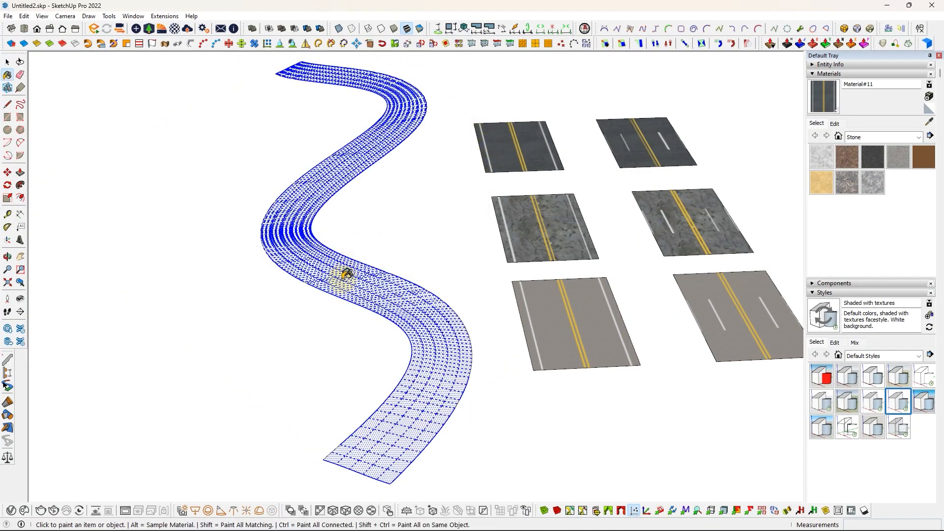
left_click(343, 280)
key("space")
left_click(405, 252)
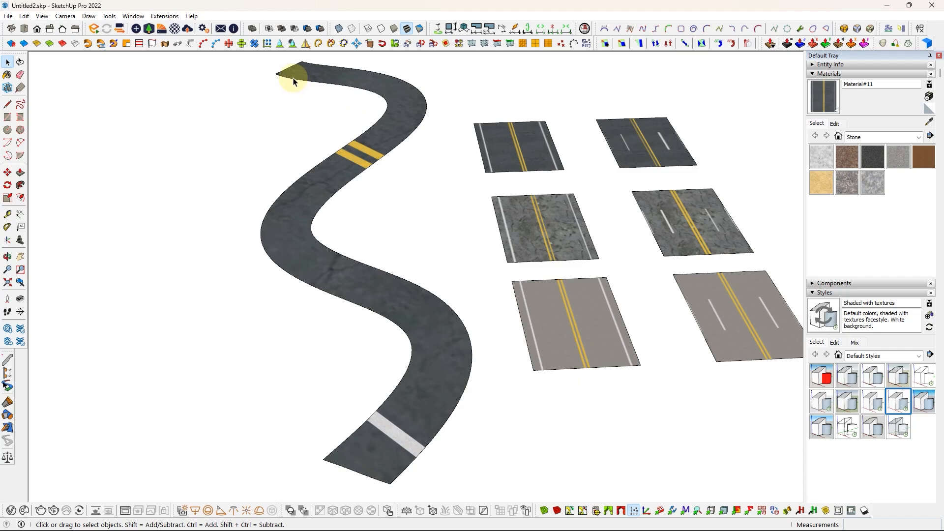
Repaint the curved road with Material#11 using FredoTools ThruPaint in QuadMesh mode so the lane lines follow the curve.
left_click(890, 30)
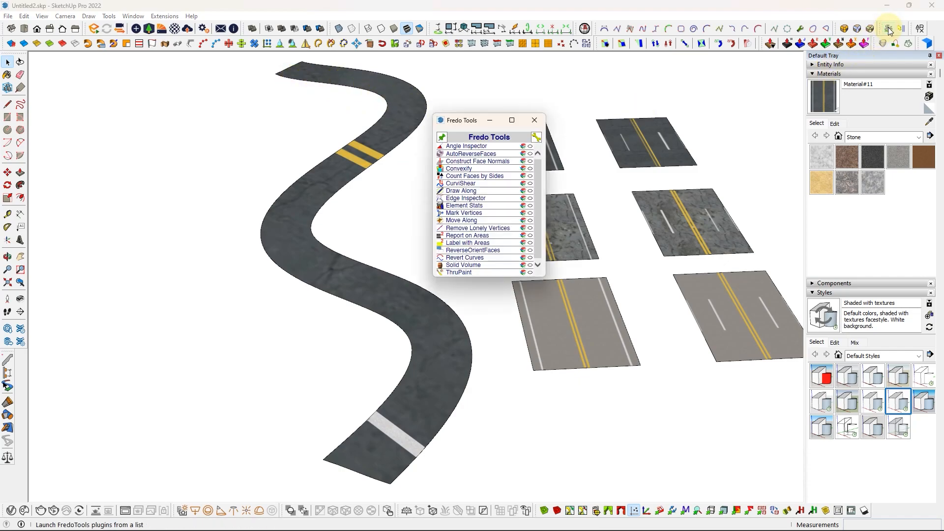
left_click(457, 273)
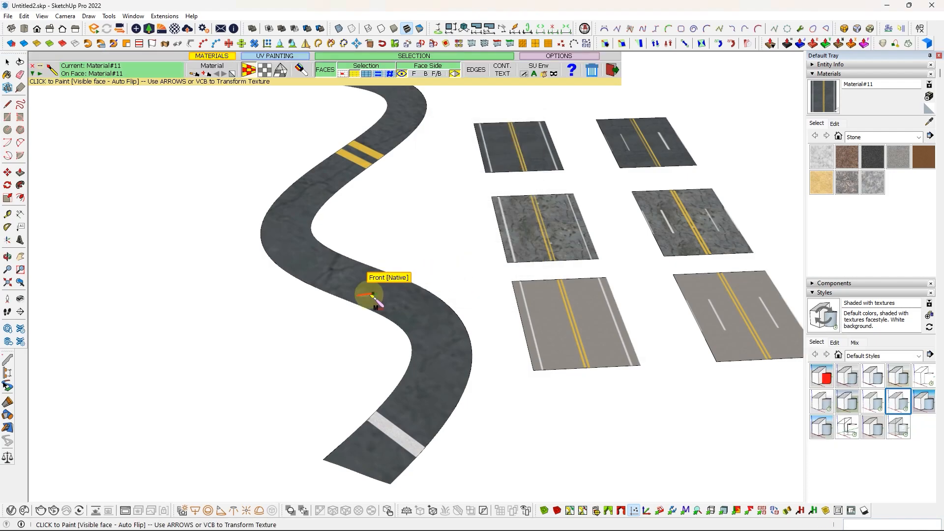
left_click(369, 296)
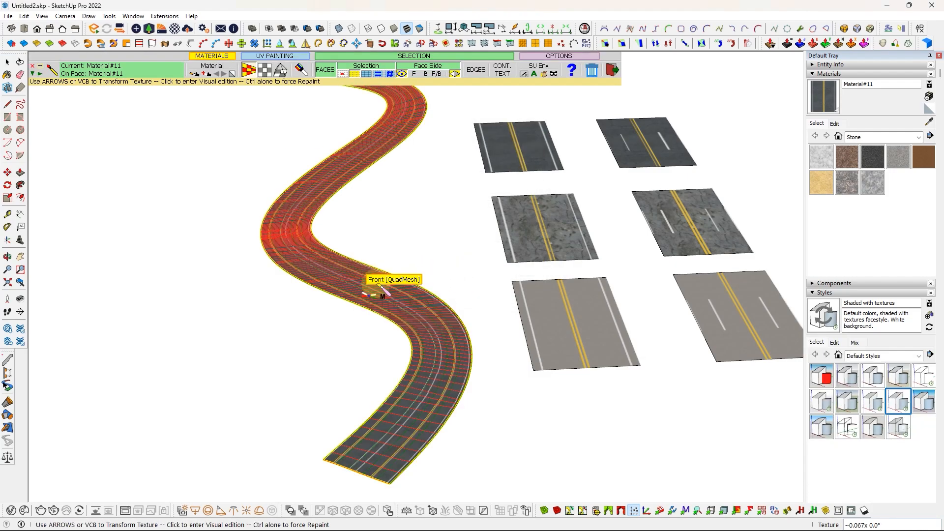
left_click(611, 70)
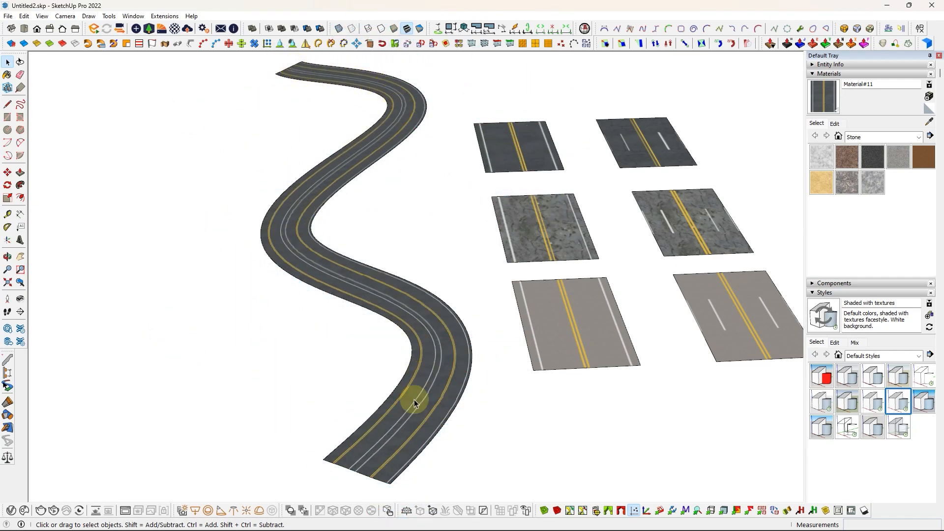
Rescale and shift the road's texture in ThruPaint's visual edition, aligning its origin with the road's near end corner.
left_click(888, 30)
left_click(457, 273)
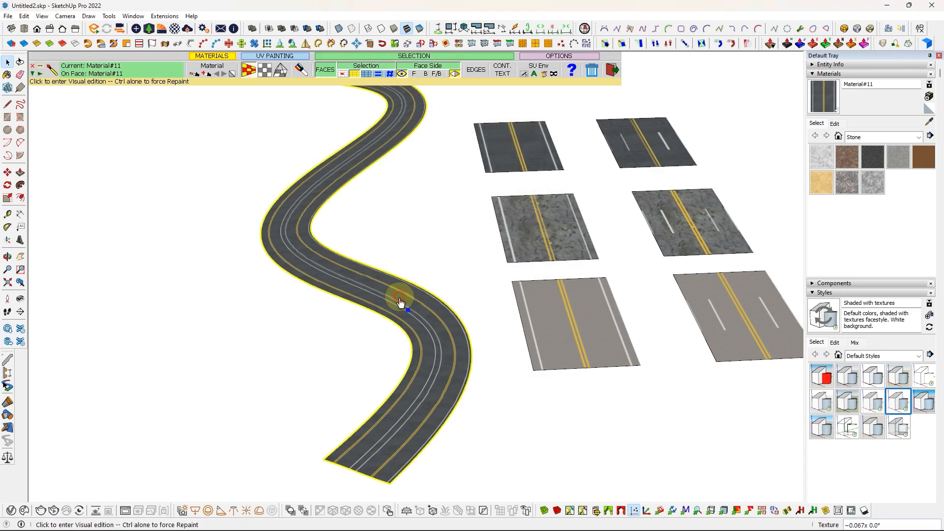
left_click(343, 460)
left_click_drag(269, 474, 256, 476)
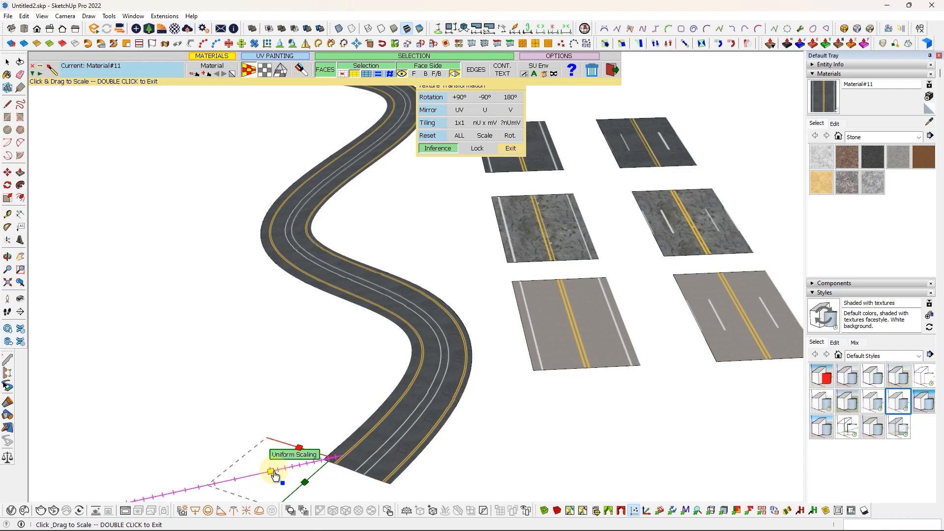
left_click_drag(301, 448, 332, 458)
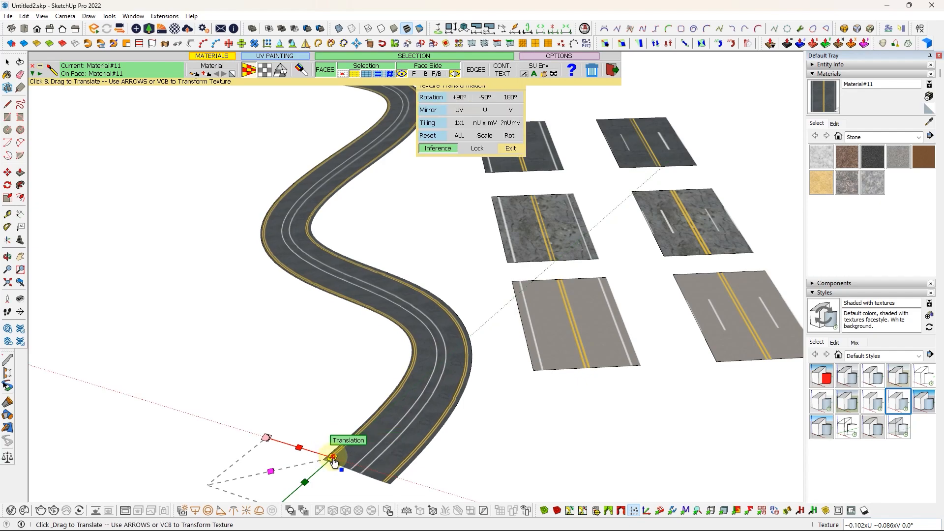
left_click(563, 166)
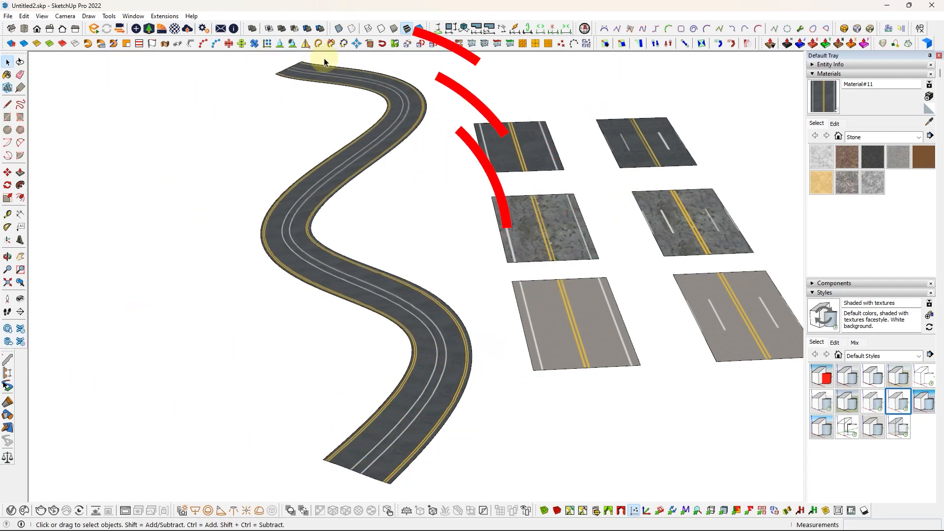
Sample the weathered gray road material with solid white lines, Material#10, and paint the curved road with it.
key("b")
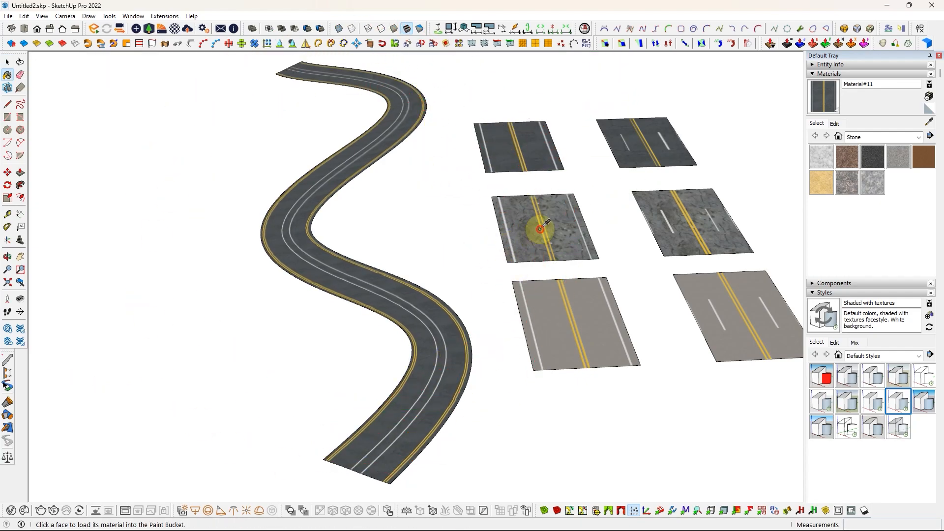
left_click(541, 226, "alt")
left_click(402, 284)
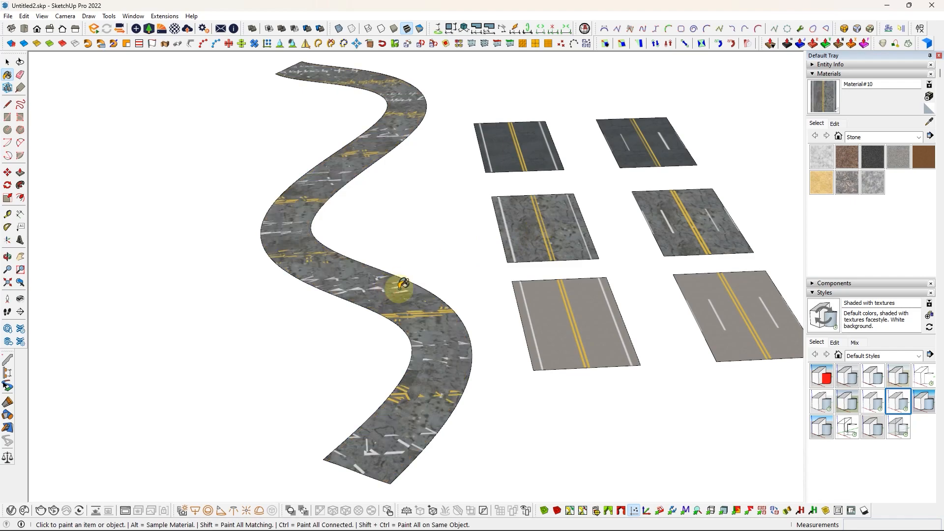
Apply Material#10 along the curved road with ThruPaint and align the texture origin with the road's near end corner.
left_click(888, 28)
left_click(470, 273)
left_click(382, 295)
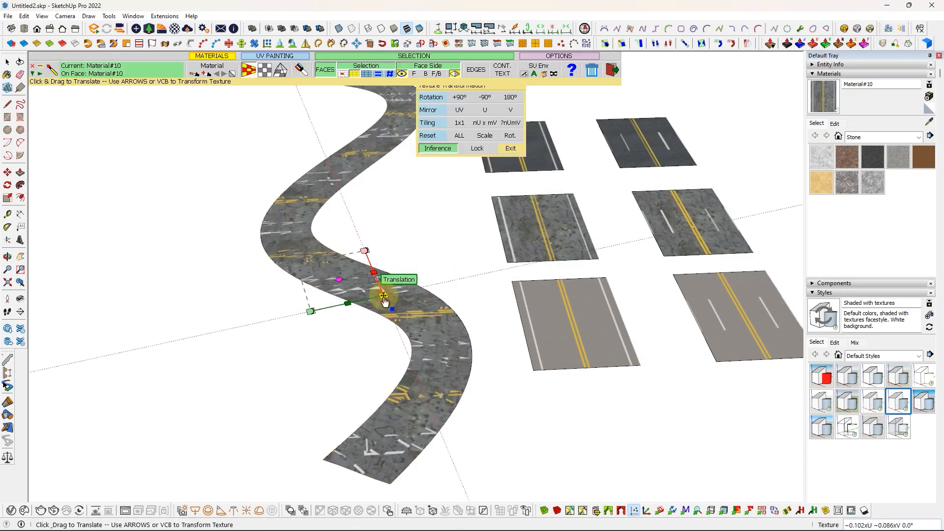
left_click(343, 466)
left_click(329, 460)
left_click_drag(329, 461, 329, 461)
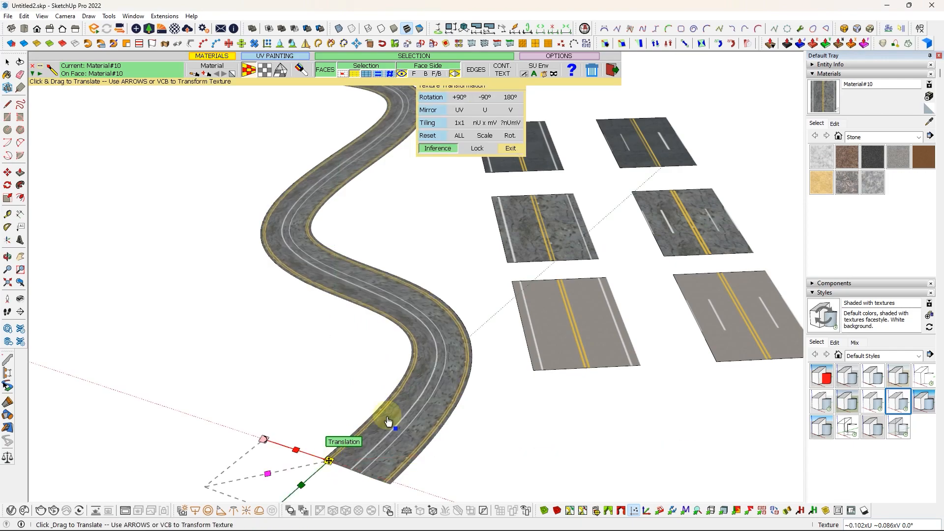
left_click(465, 279)
double_click(594, 200)
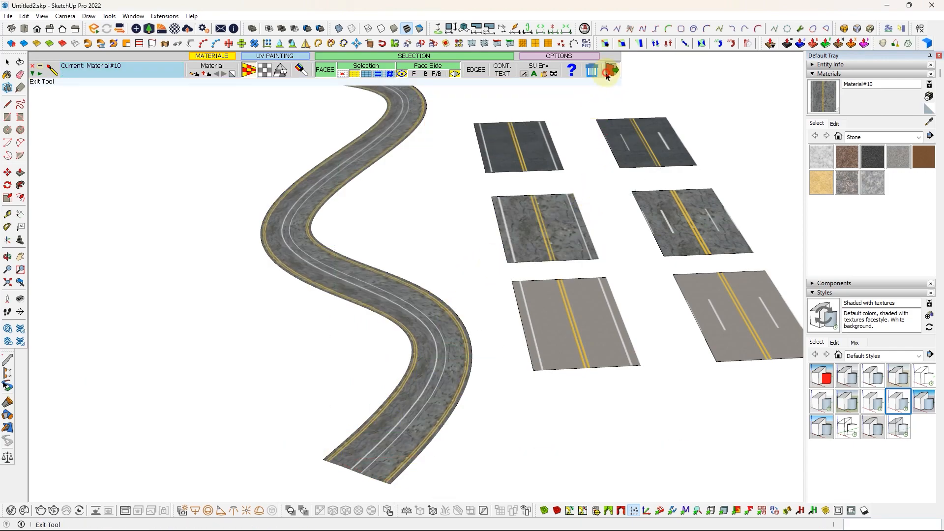
Sample the weathered gray road material with dashed white lines and paint the curved road with it.
key("alt")
left_click(673, 216, "alt")
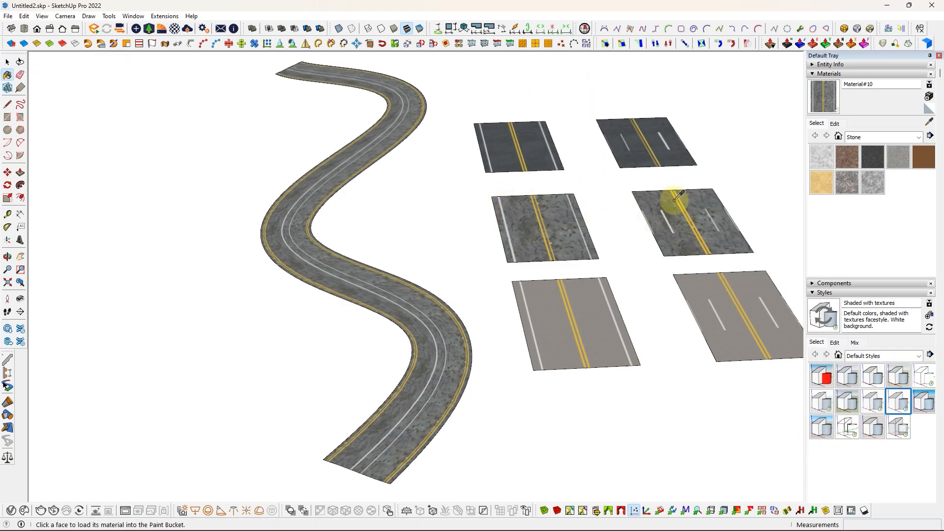
left_click(403, 297)
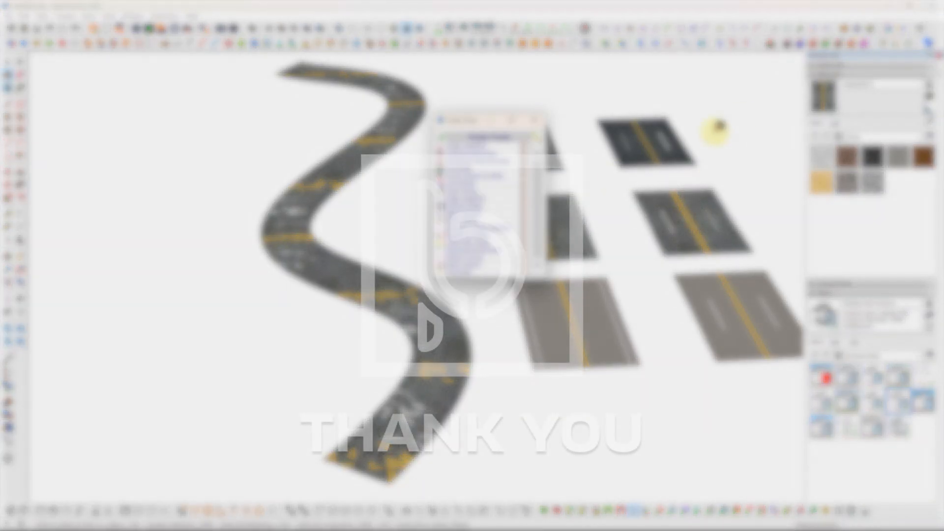